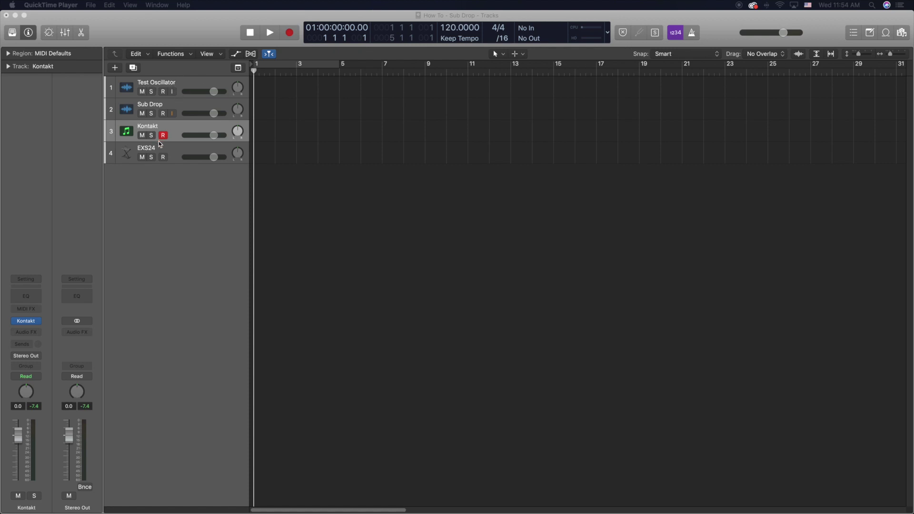
click(182, 86)
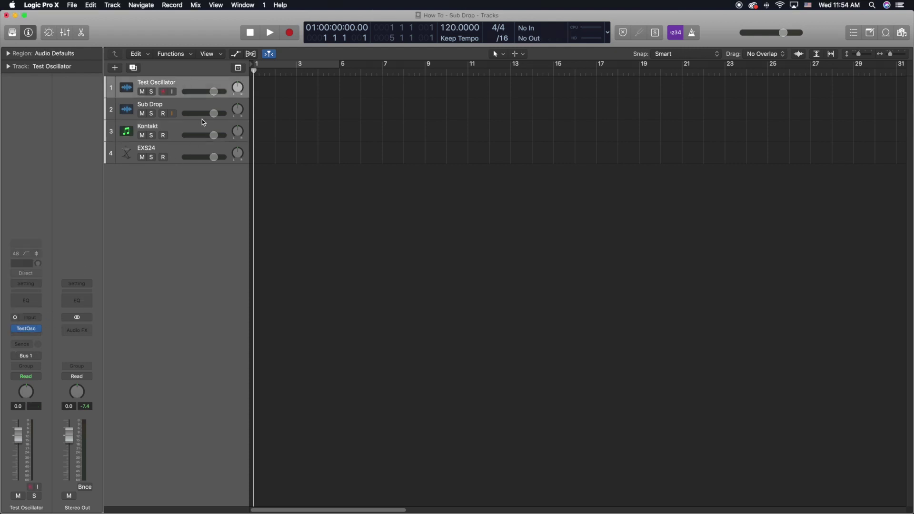
click(178, 129)
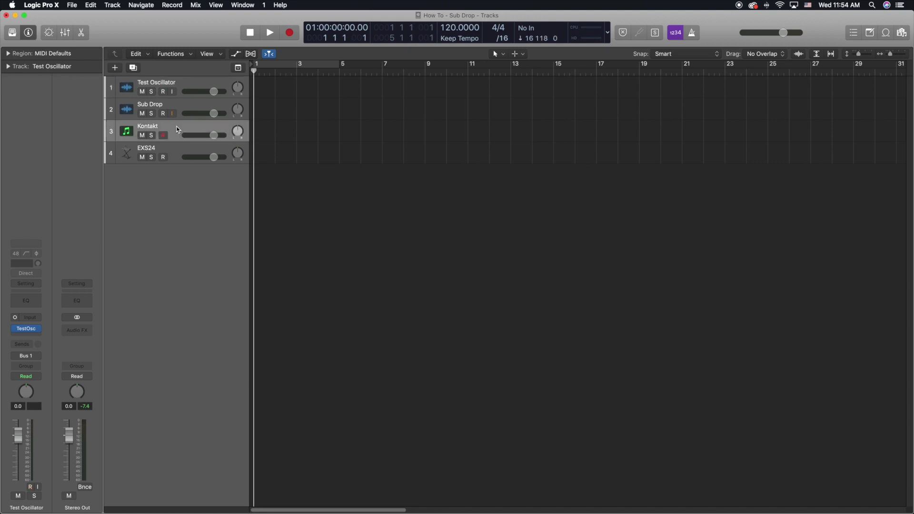
click(175, 149)
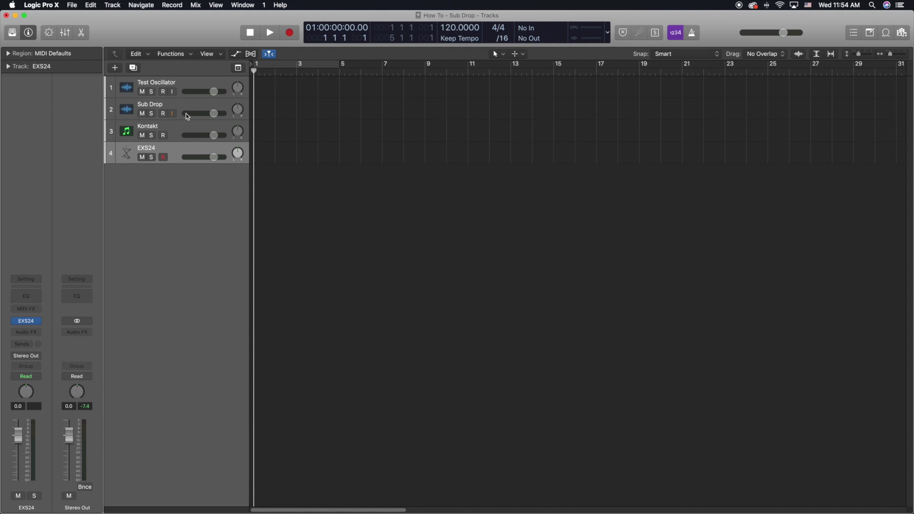
Show the Mixer and route the Test Oscillator track's output to Bus 1
click(193, 84)
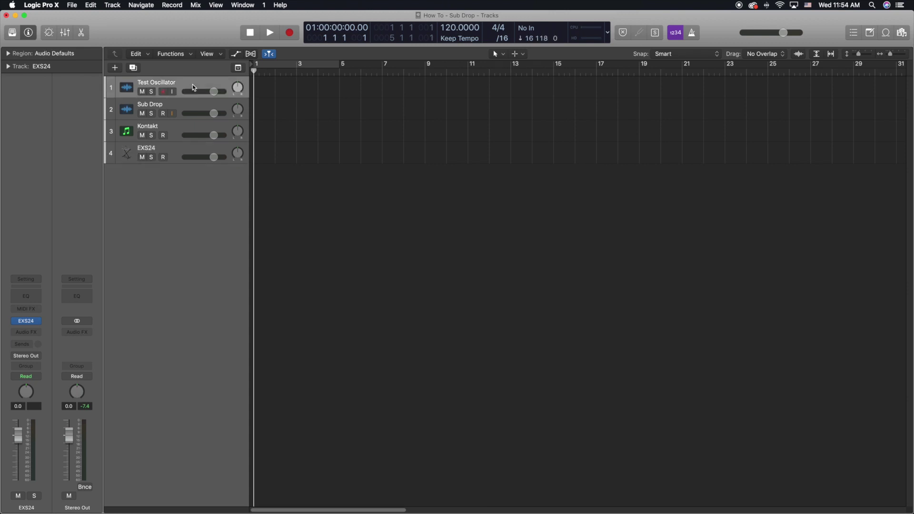
key(x)
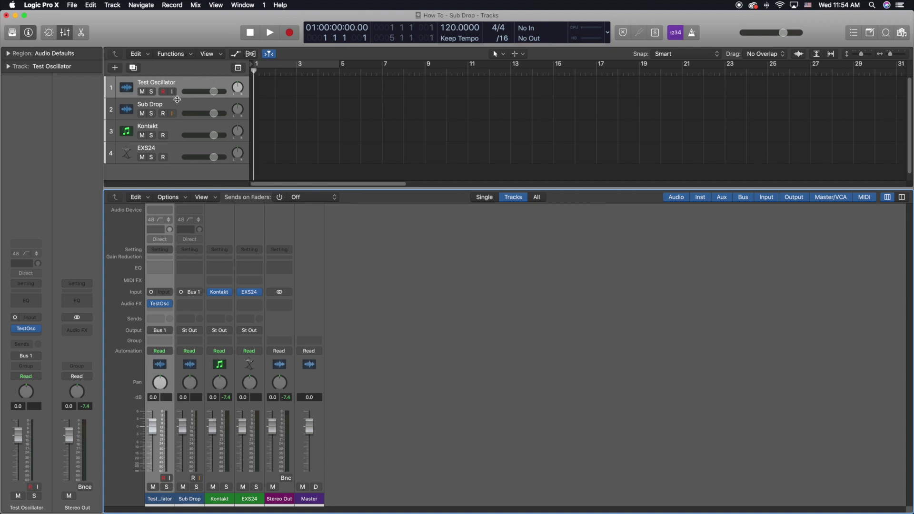
mouse_move(170, 305)
click(161, 331)
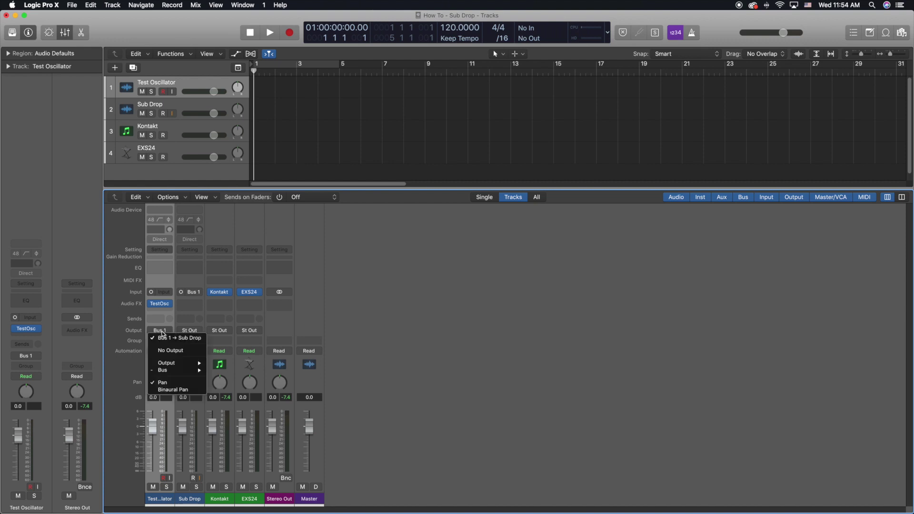
mouse_move(188, 364)
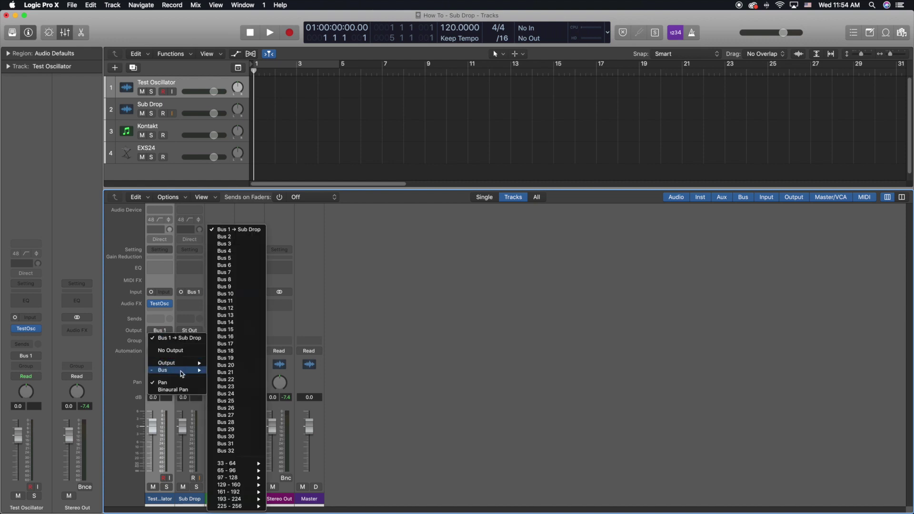
click(237, 230)
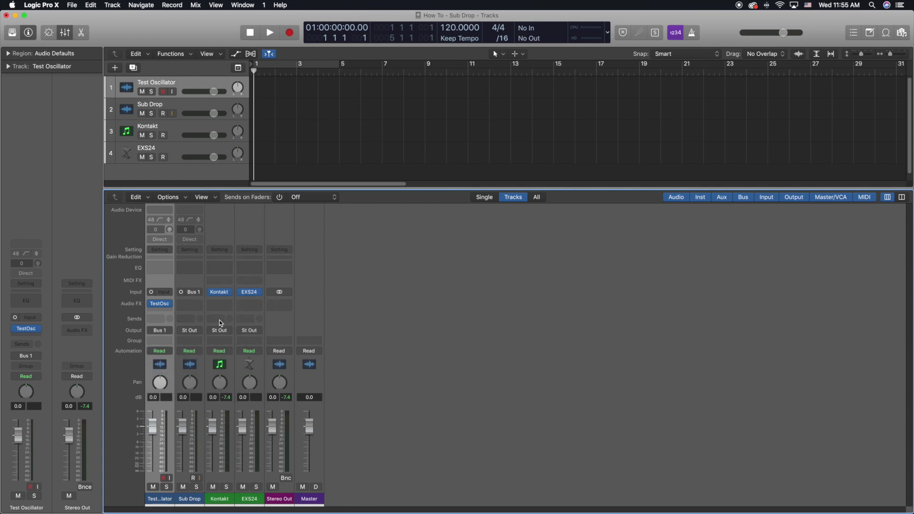
Set the Sub Drop track's input to Bus 1, fed by the Test Oscillator
click(188, 292)
mouse_move(219, 332)
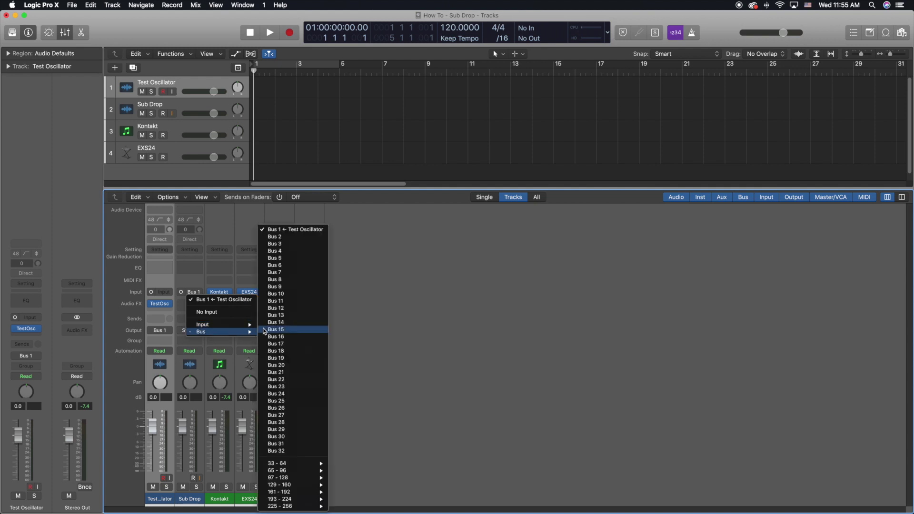
click(310, 231)
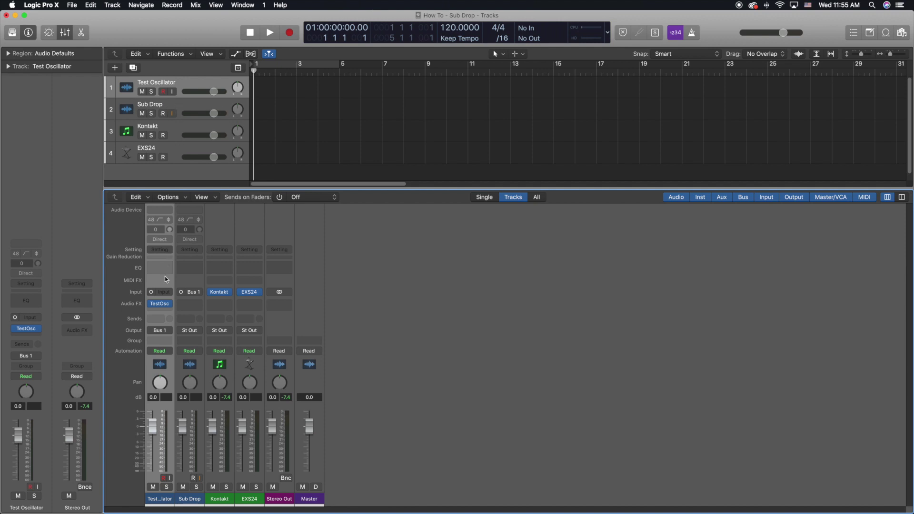
Set the Test Oscillator's sine sweep to run from 310 Hz to 30 Hz over 2.5 s and trigger it once
click(163, 305)
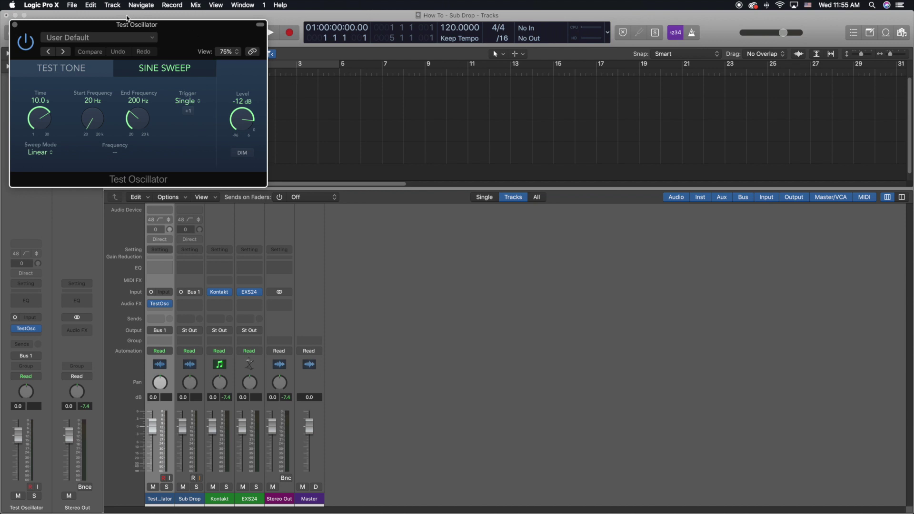
drag(173, 31, 533, 217)
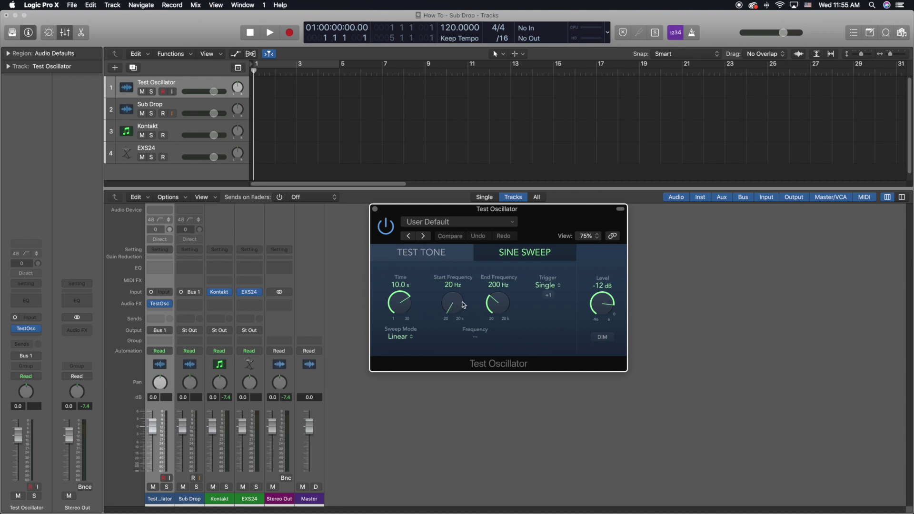
drag(455, 308, 460, 254)
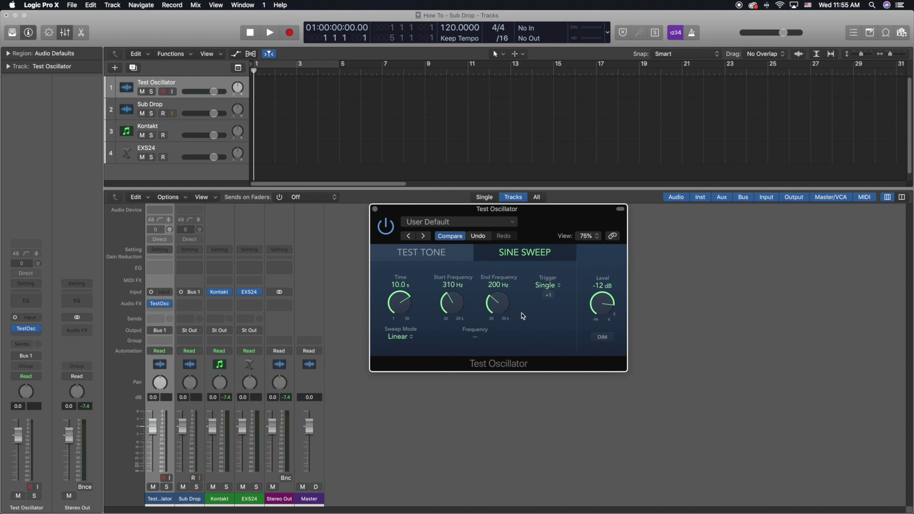
drag(504, 305, 500, 337)
drag(391, 316, 402, 378)
click(549, 296)
Record the sine sweep onto the Sub Drop track, triggering it once during the recording
click(180, 105)
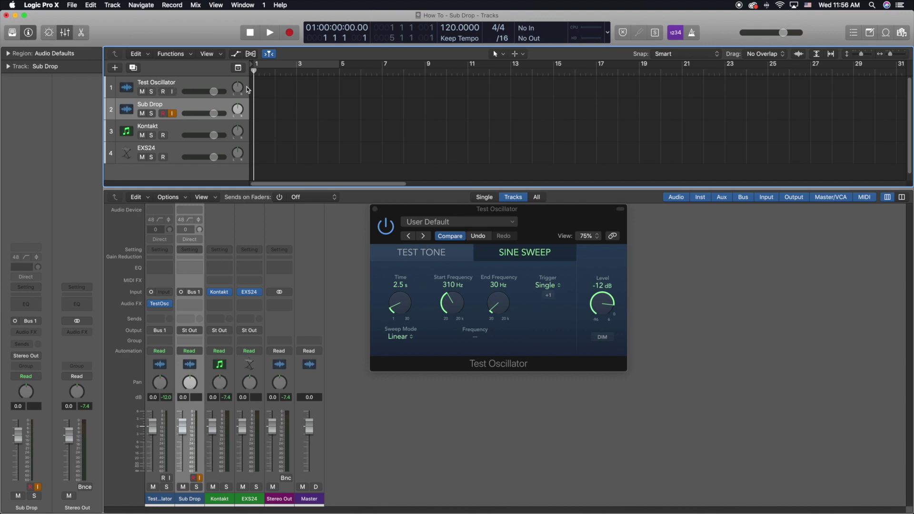
click(289, 33)
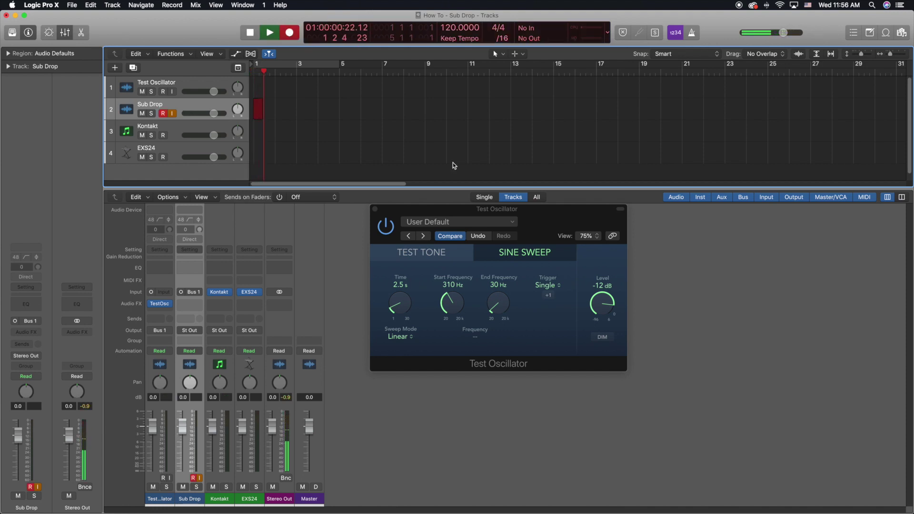
click(548, 296)
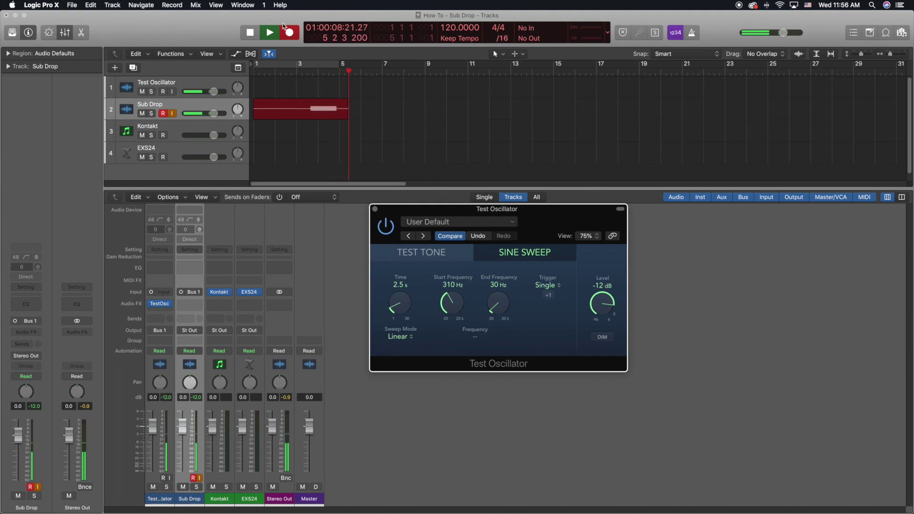
click(250, 33)
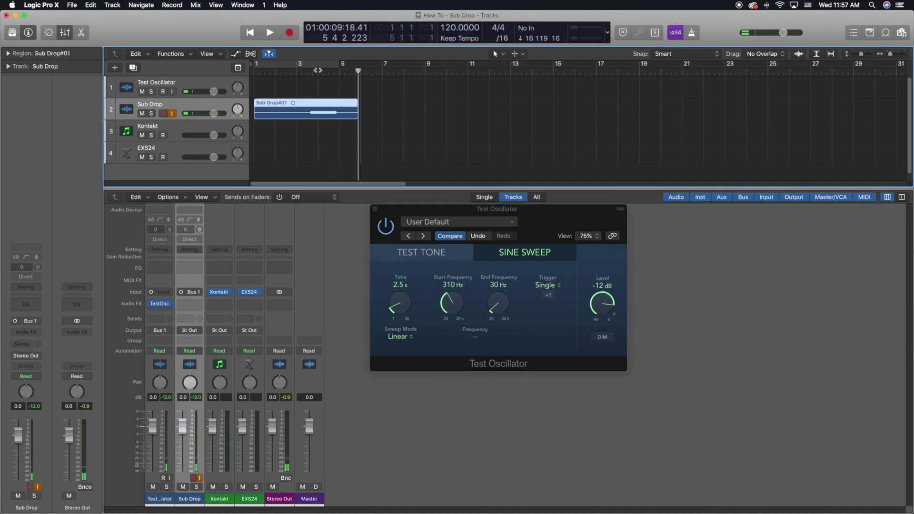
Play back the recorded Sub Drop region from about bar 3 through the end of the sweep
click(296, 71)
key(space)
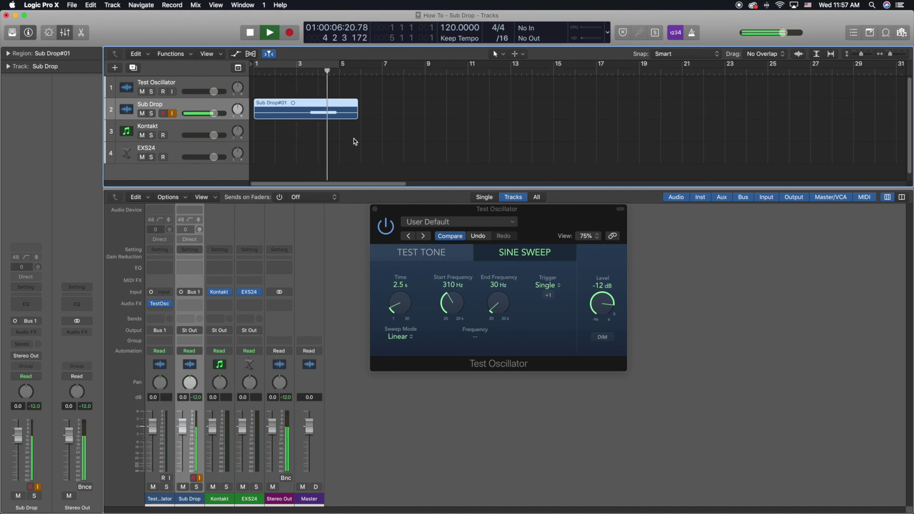
click(249, 32)
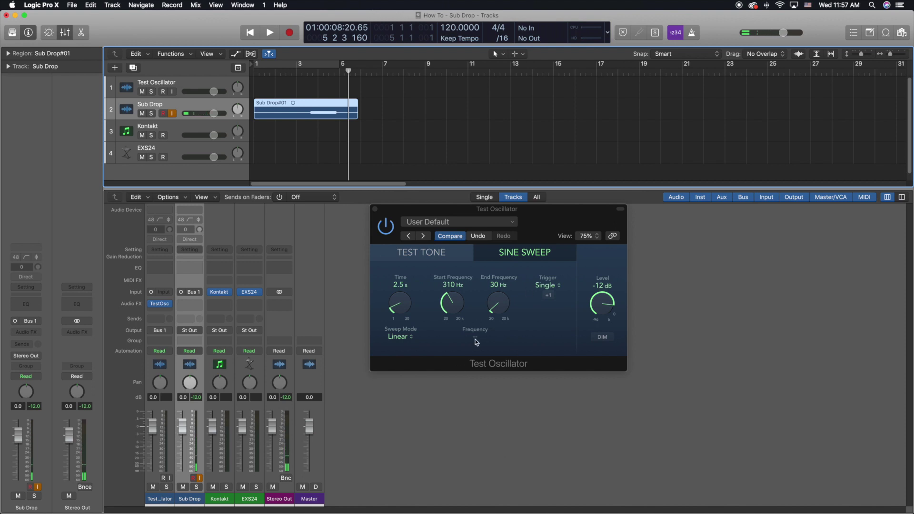
Try the Continuous trigger mode for the Test Oscillator's sine sweep and restore it to Single
click(558, 285)
click(560, 288)
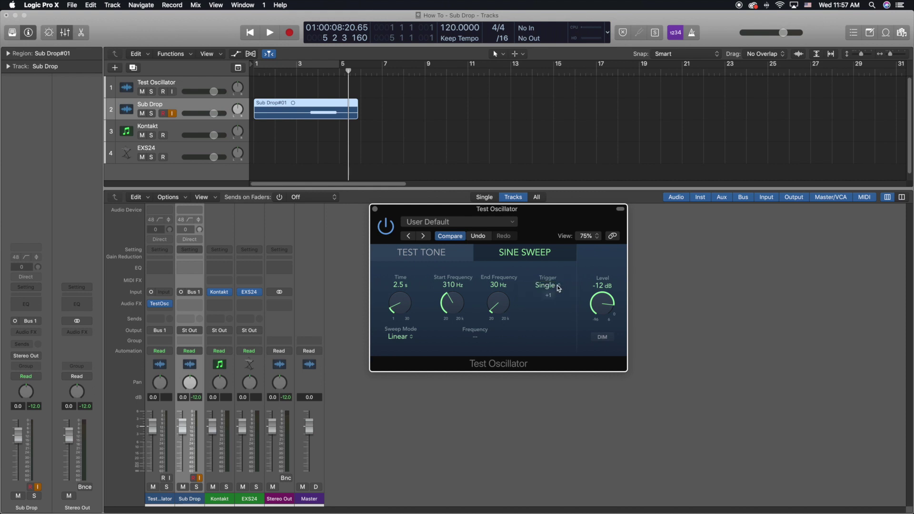
click(558, 287)
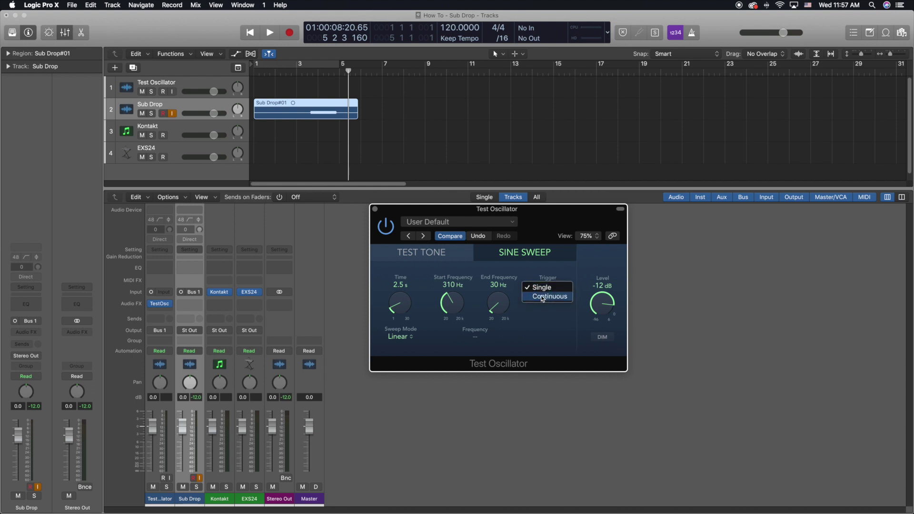
click(544, 297)
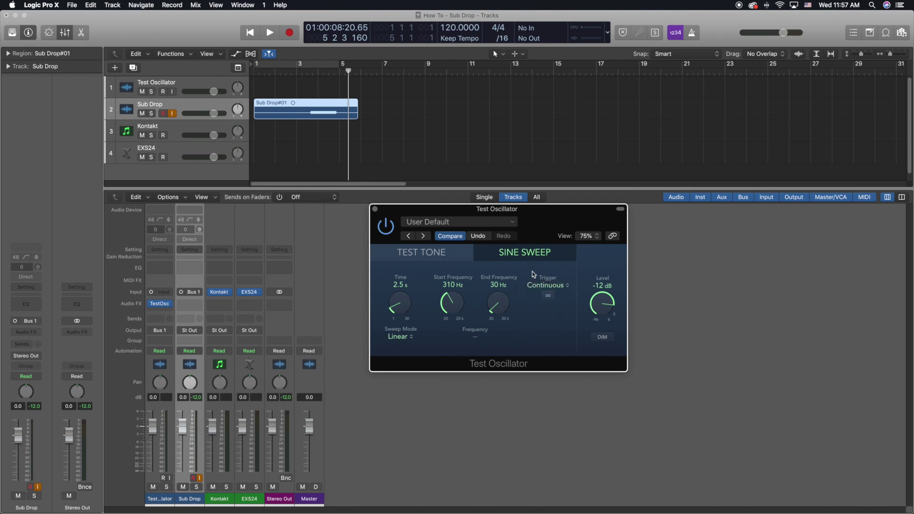
click(543, 289)
click(550, 279)
click(376, 210)
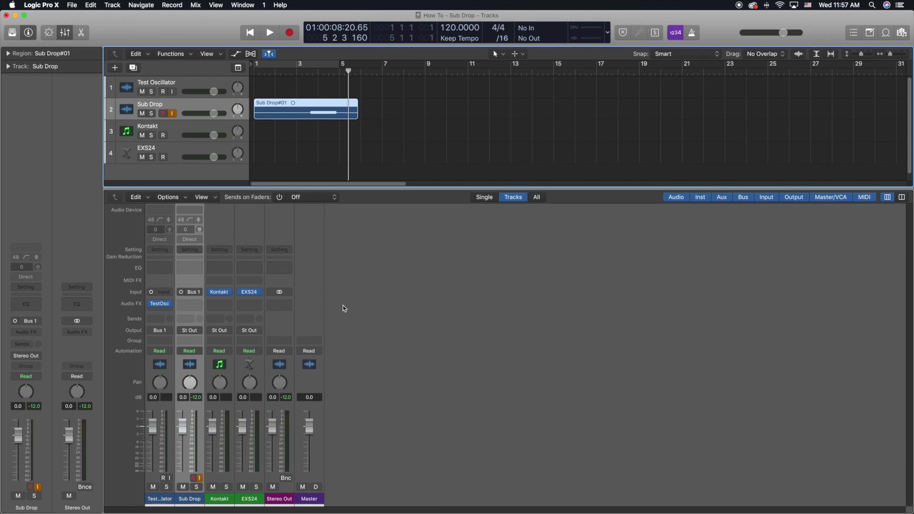
Browse Kontakt's Quick-Load instruments in Hybrid Bundle, Hybrid Tools 1, on the Kontakt track
mouse_move(221, 295)
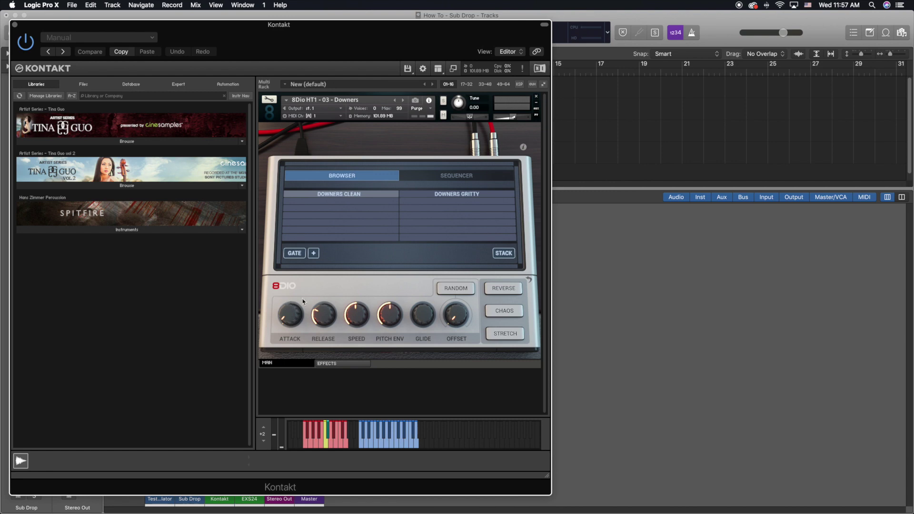
right_click(392, 394)
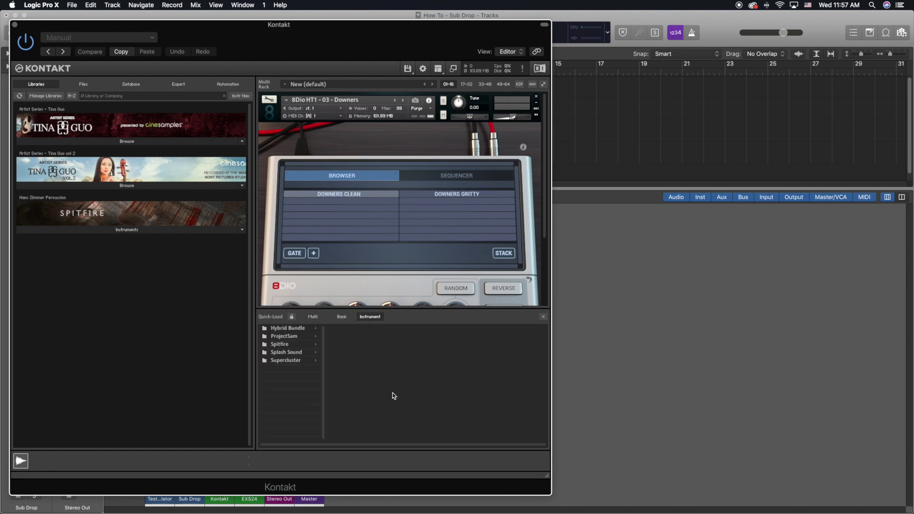
click(298, 329)
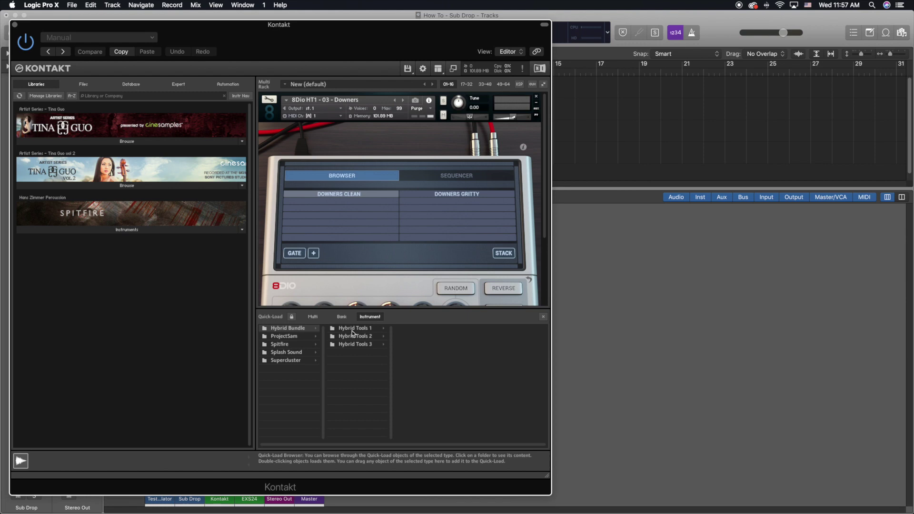
click(366, 332)
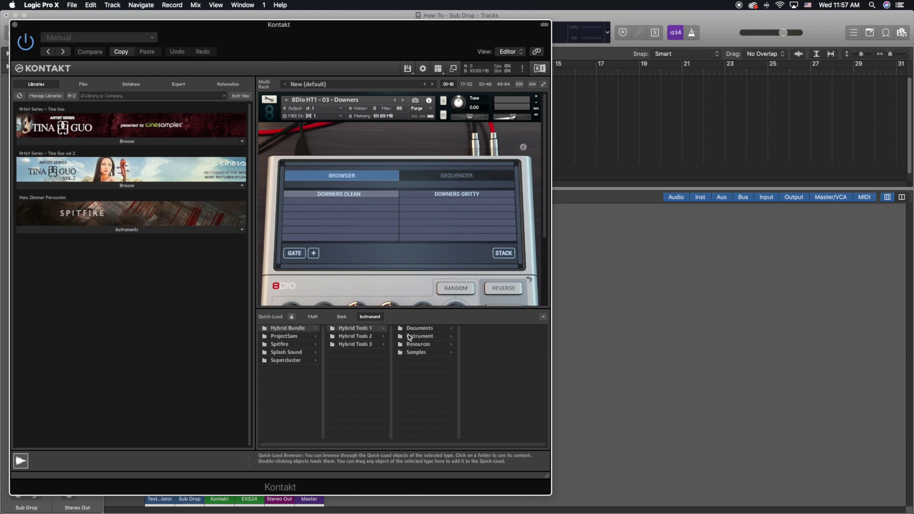
click(411, 337)
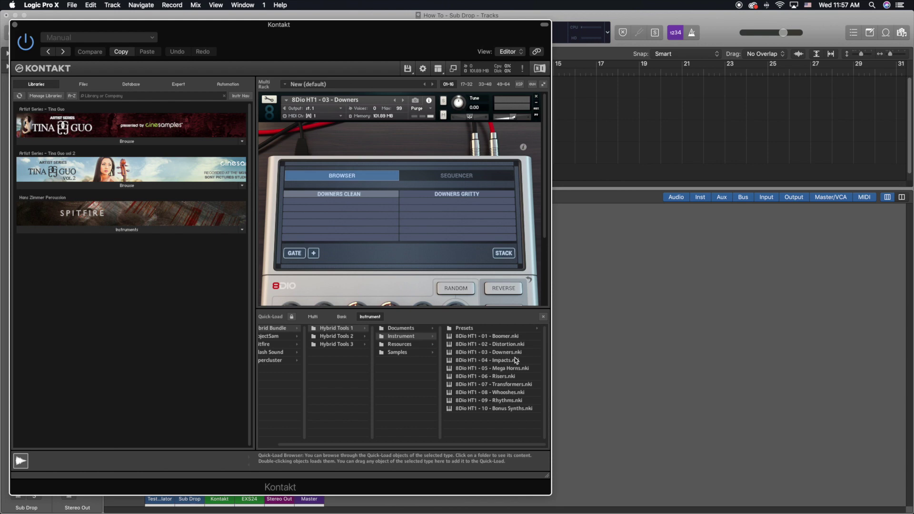
click(543, 317)
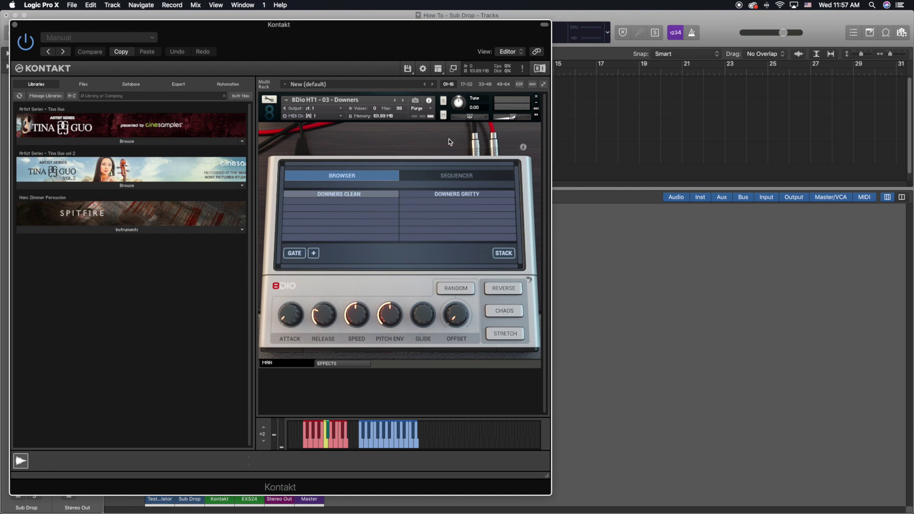
Audition several keys of the 8Dio HT1 - 03 - Downers instrument and close Kontakt
drag(364, 24, 482, 28)
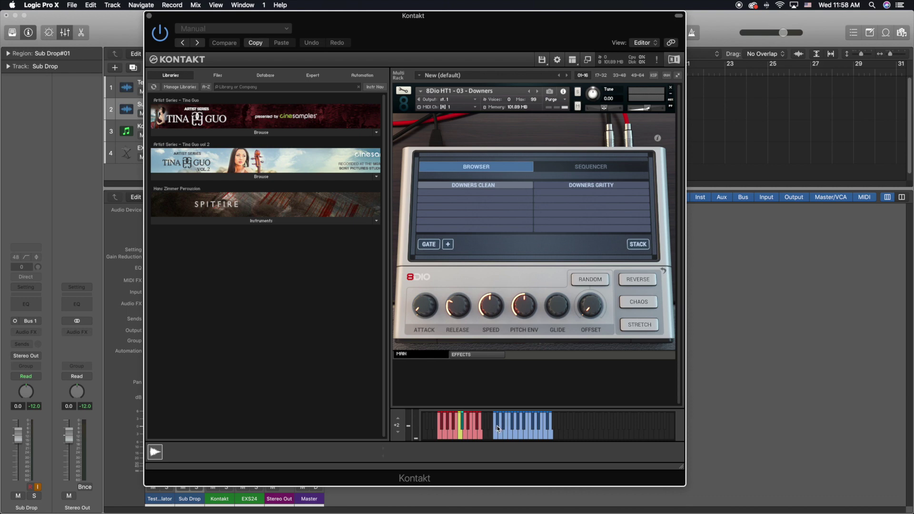
click(499, 428)
click(515, 436)
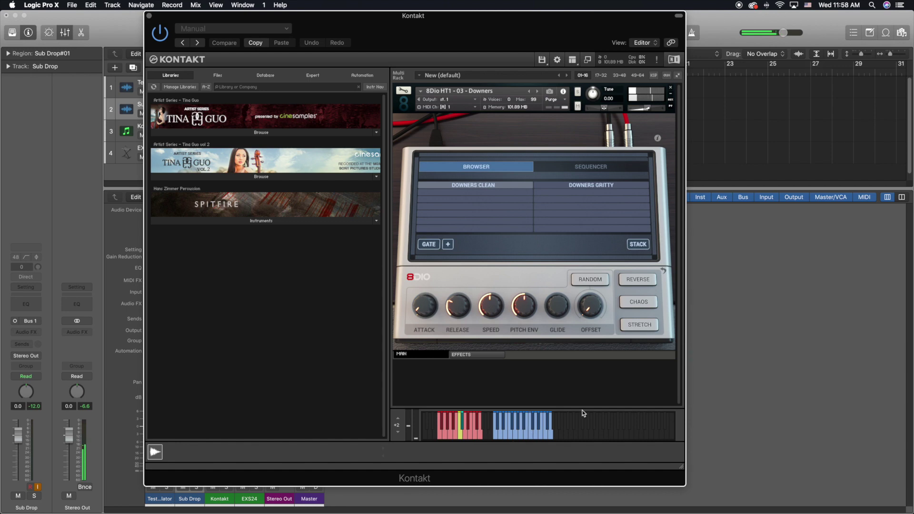
click(498, 424)
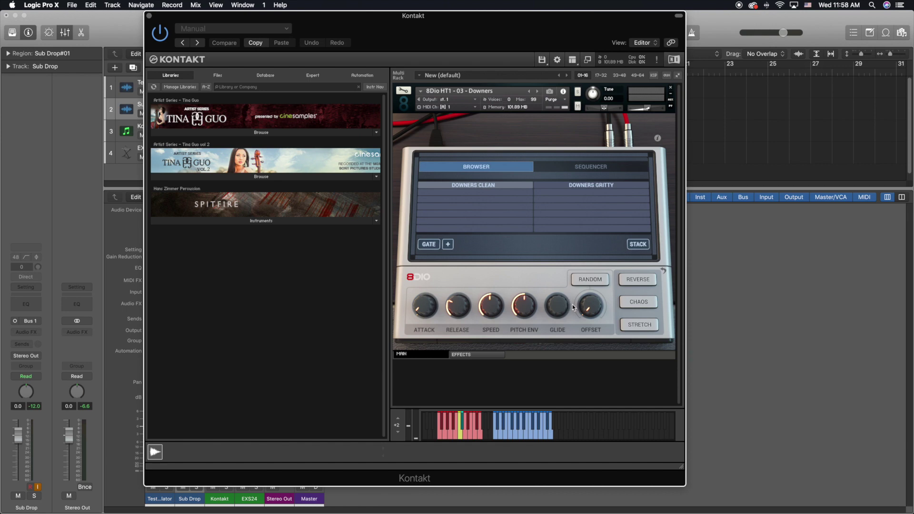
click(151, 16)
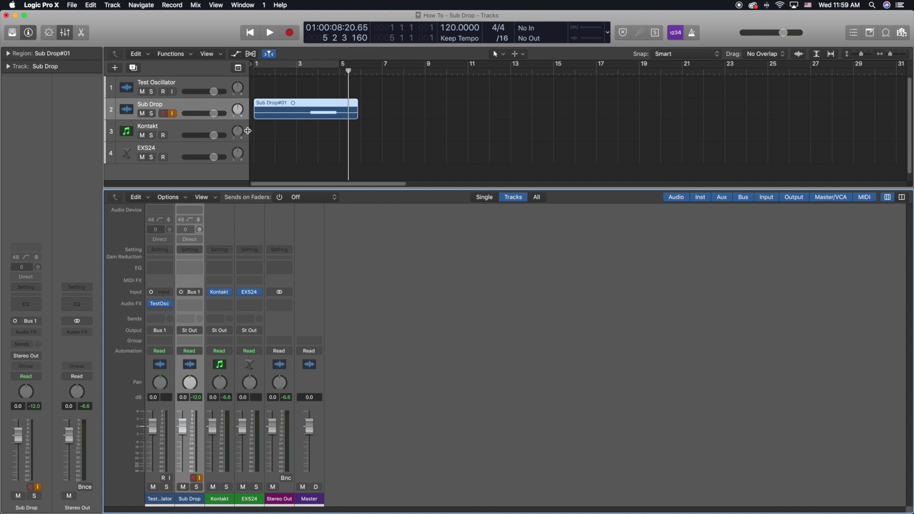
Select the EXS24 track and mute the Sub Drop and Test Oscillator tracks
click(176, 149)
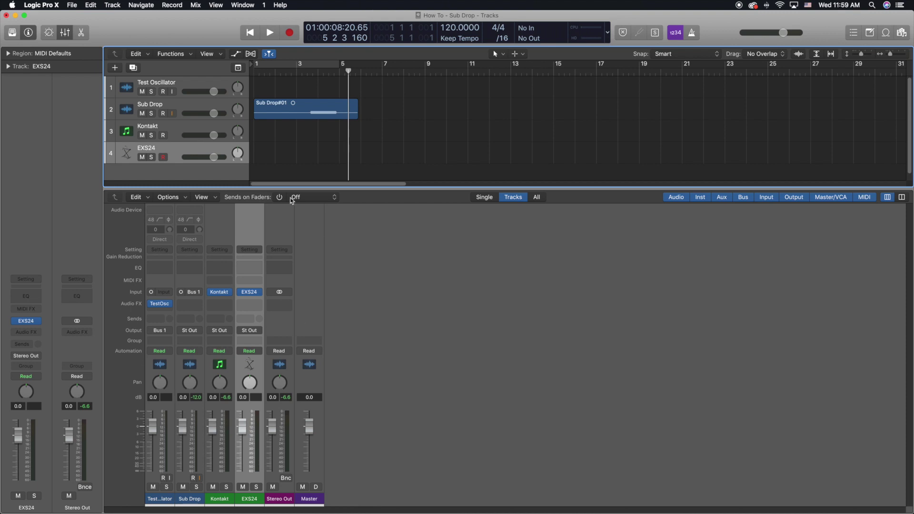
click(142, 113)
click(141, 92)
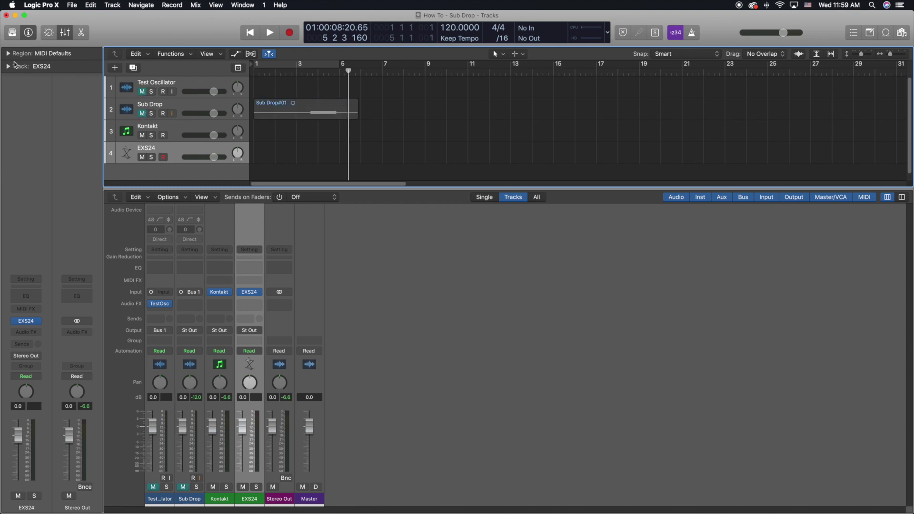
Open the EXS24 sampler's window and move it clear of the track list
click(29, 322)
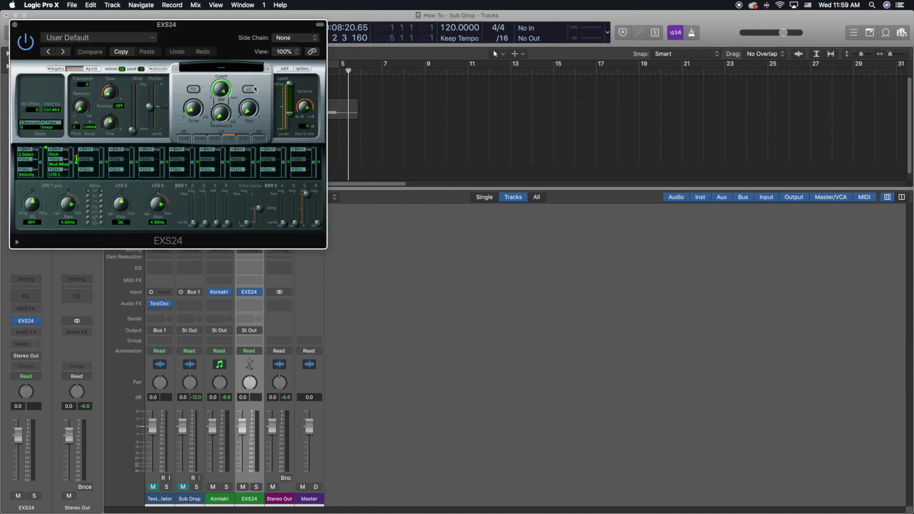
drag(197, 28, 612, 94)
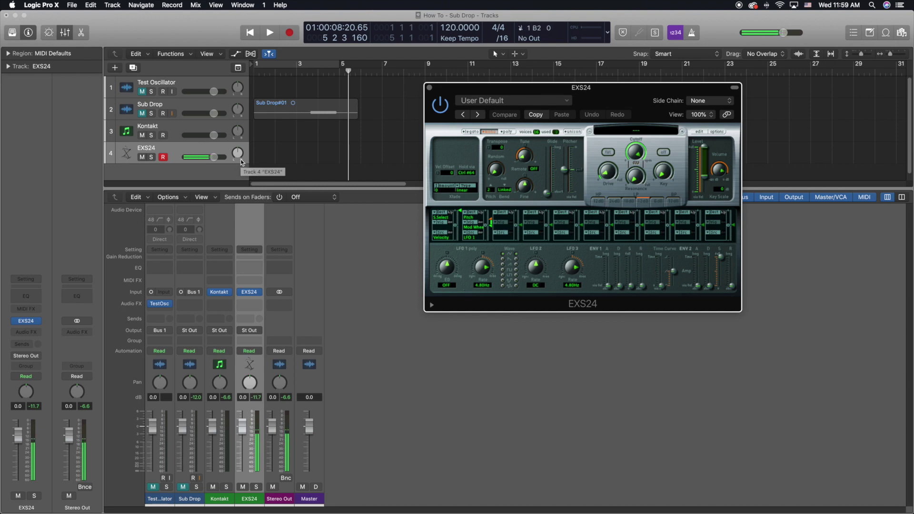
drag(568, 82, 552, 72)
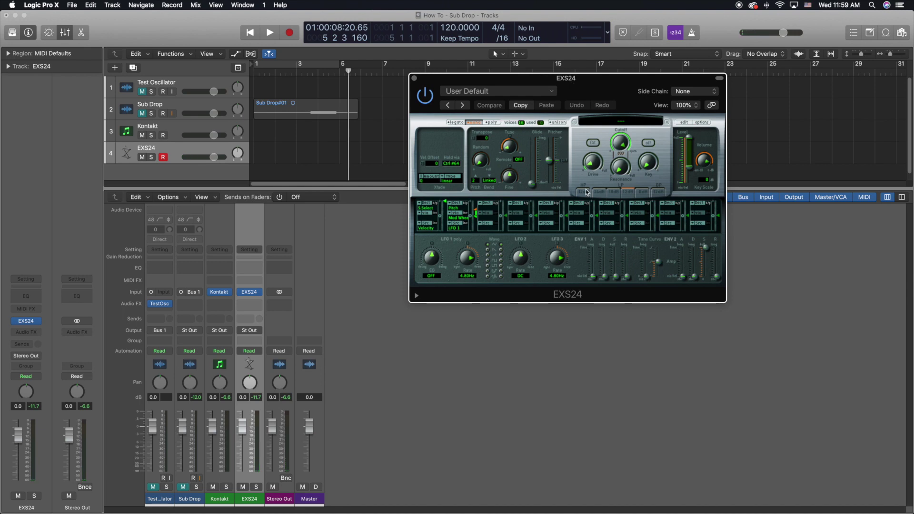
Compare the EXS24's poly and mono voice modes, leave it on mono and close the sampler window
click(493, 122)
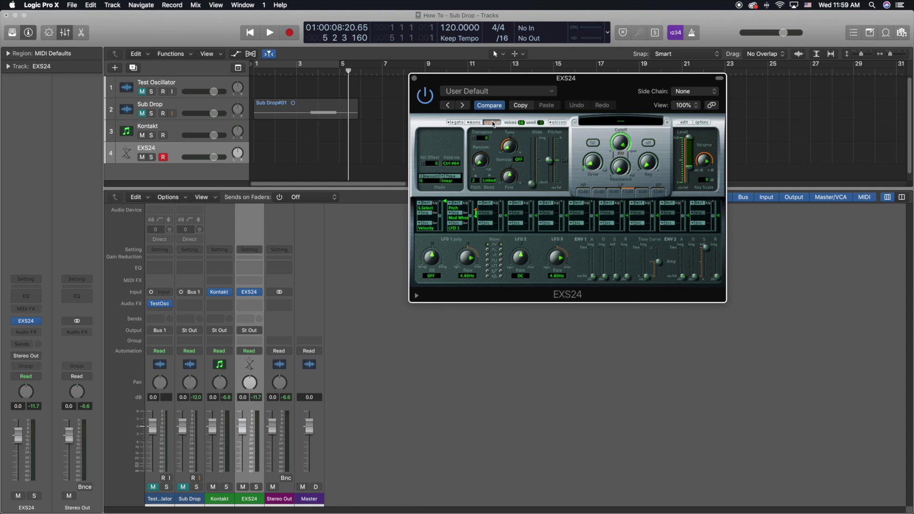
click(475, 122)
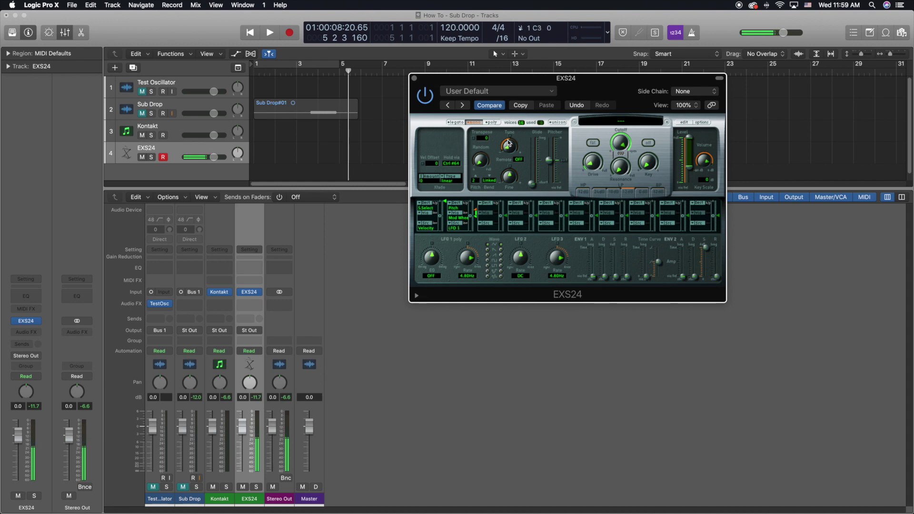
click(493, 123)
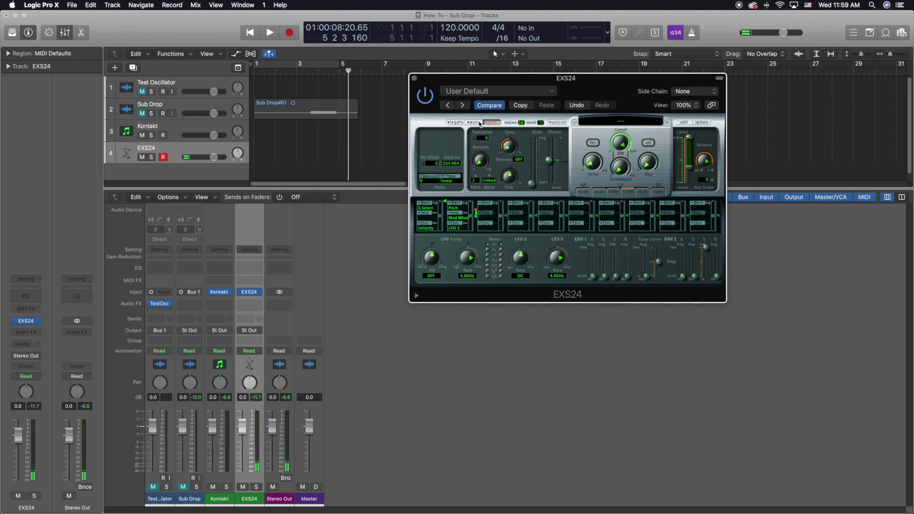
click(477, 123)
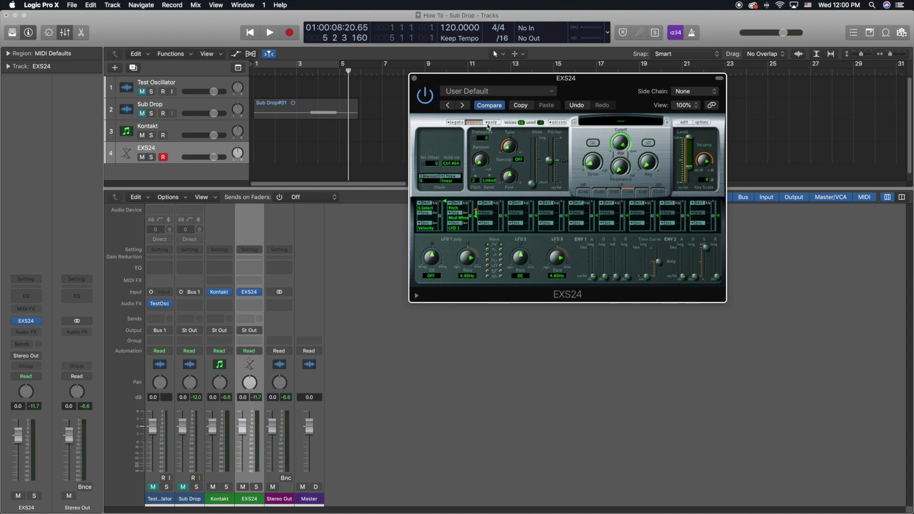
click(415, 79)
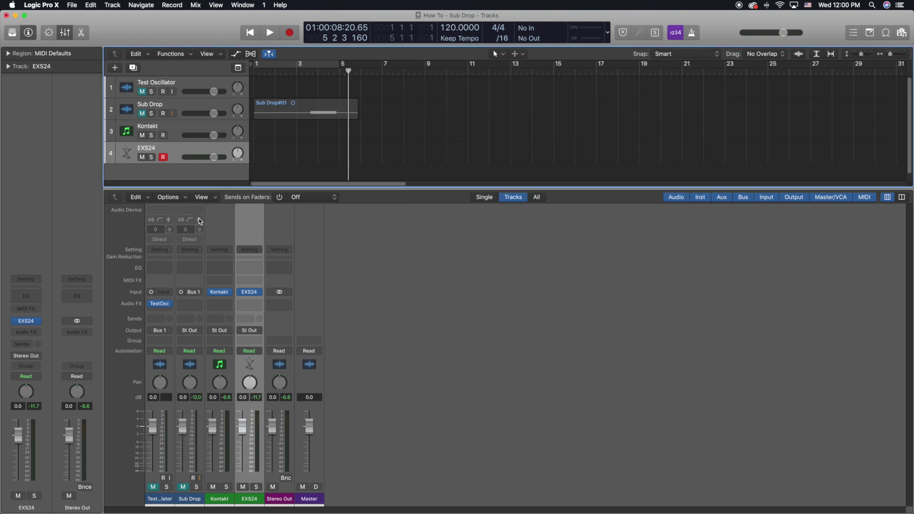
Replace the mixer with the Piano Roll for the EXS24 track and audition the B3 key
key(x)
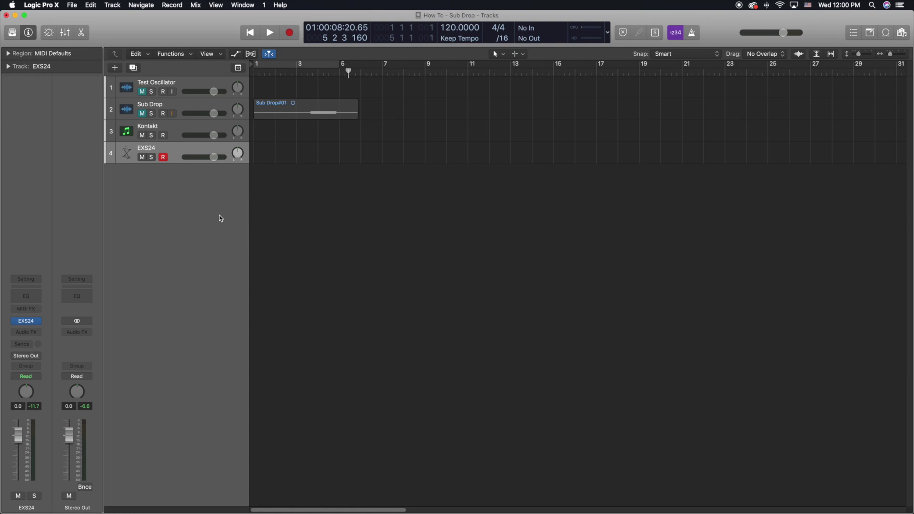
key(e)
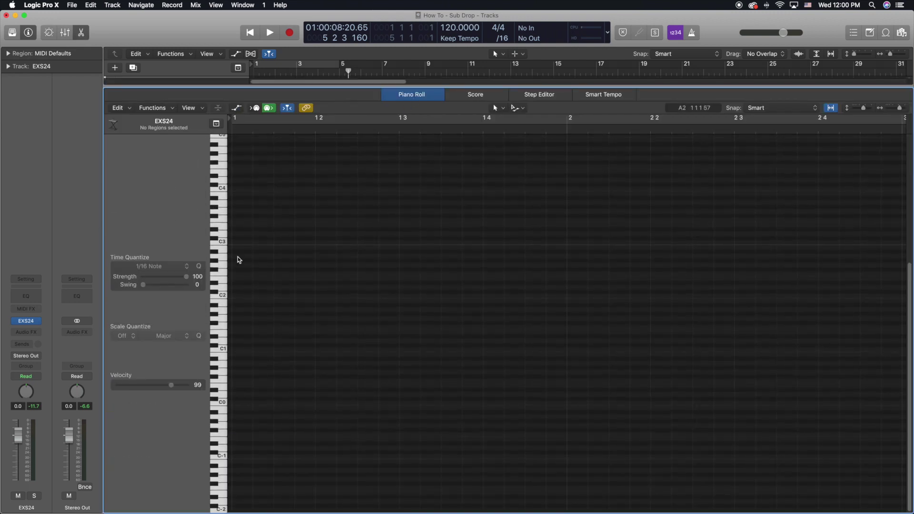
scroll(225, 218, up, 2)
click(225, 218)
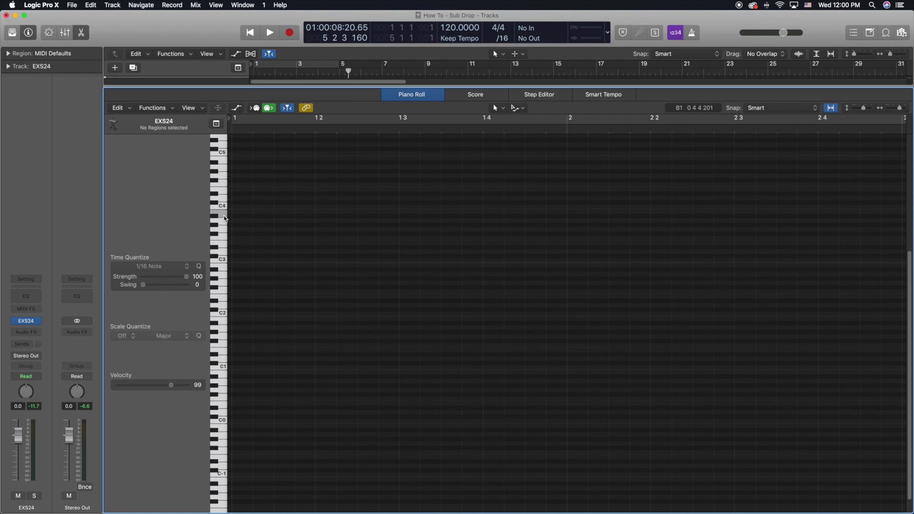
Draw a B3 note at the start of bar 1 with the Pencil Tool and extend the region and note to two bars
click(497, 108)
click(521, 132)
click(238, 212)
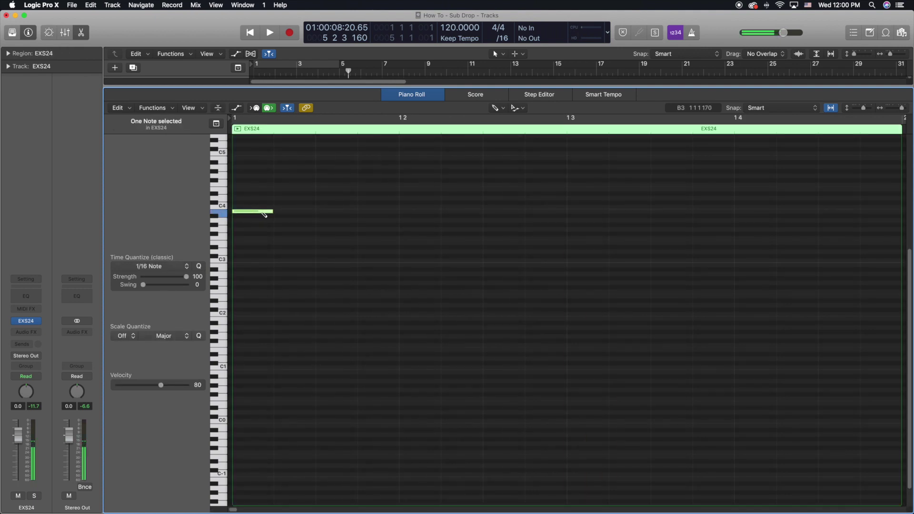
drag(903, 107, 899, 107)
drag(520, 274, 810, 277)
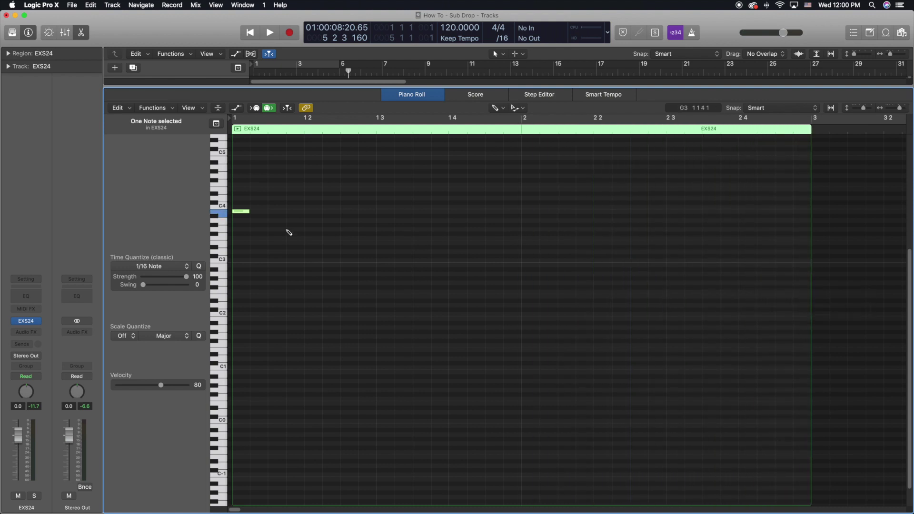
drag(249, 211, 811, 259)
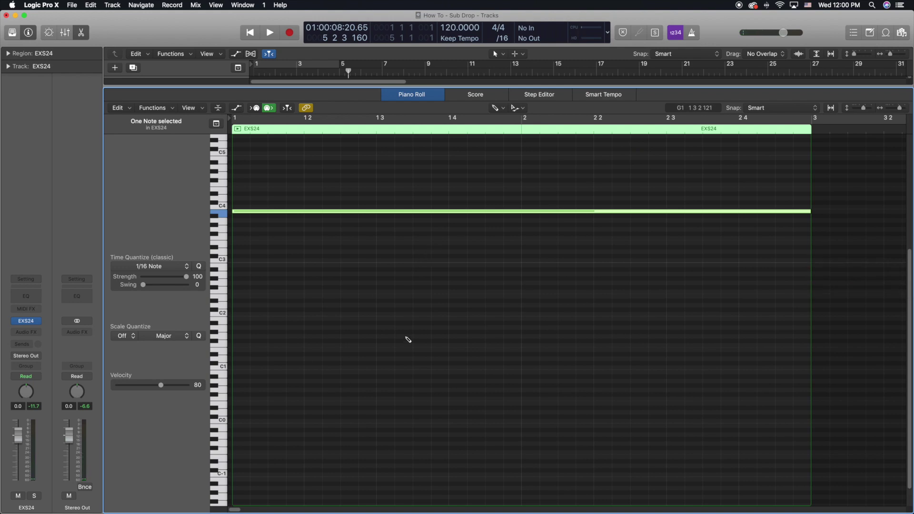
Turn off the count-in and play the EXS24 region from the beginning of the project
click(257, 32)
click(272, 31)
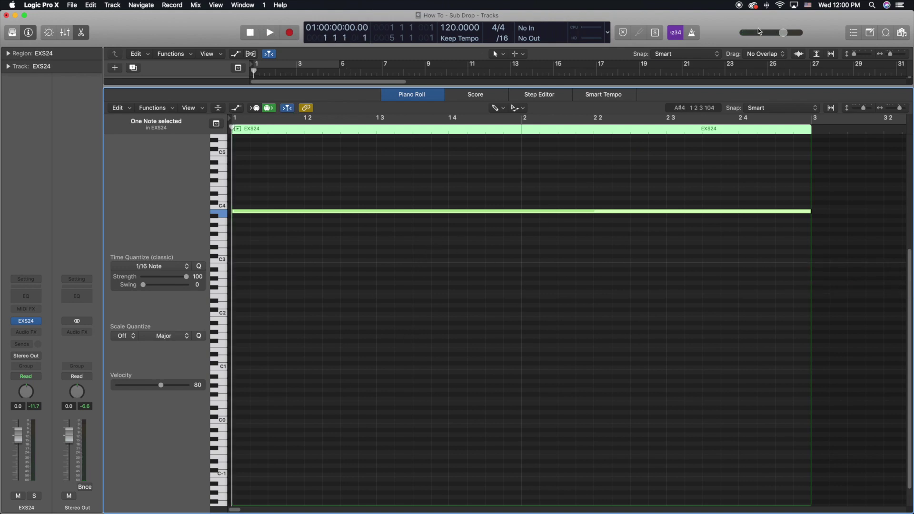
click(676, 32)
click(269, 33)
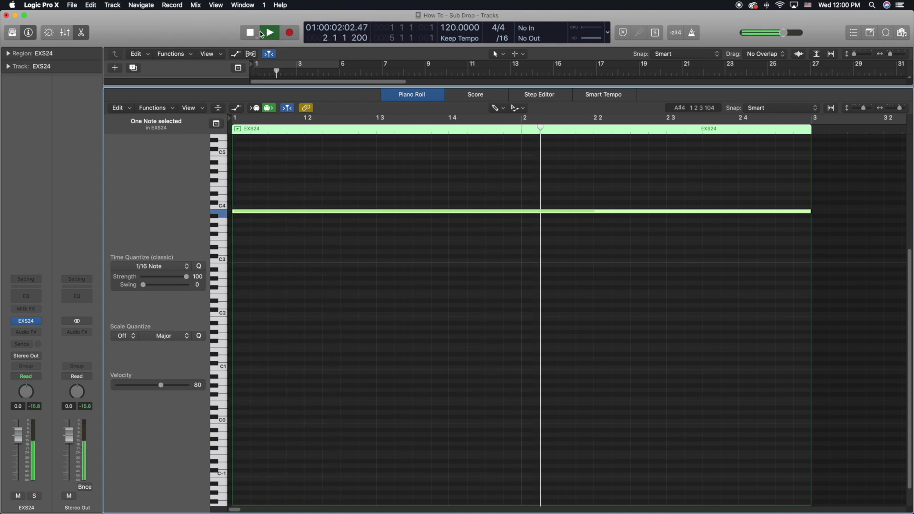
click(251, 34)
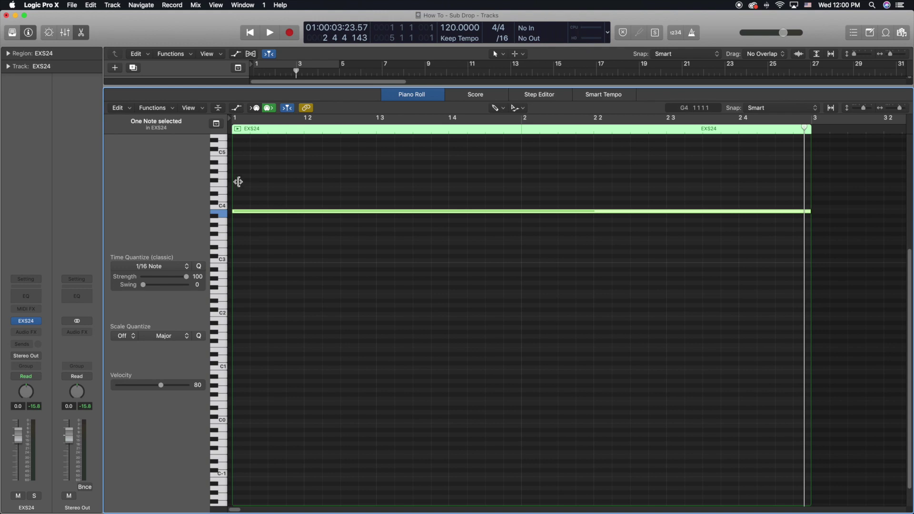
Show the Piano Roll's region automation in an enlarged lane and set its parameter to the EXS24's Coarse Tune
click(236, 109)
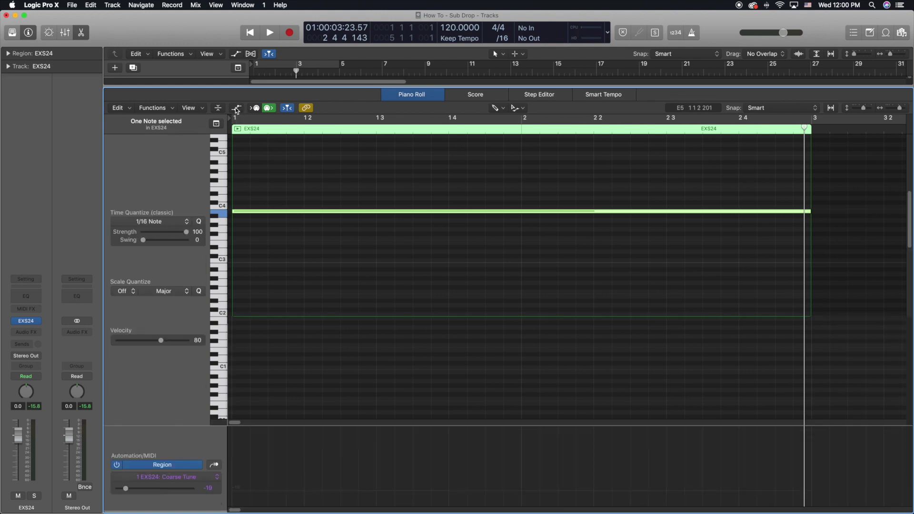
drag(226, 326, 227, 261)
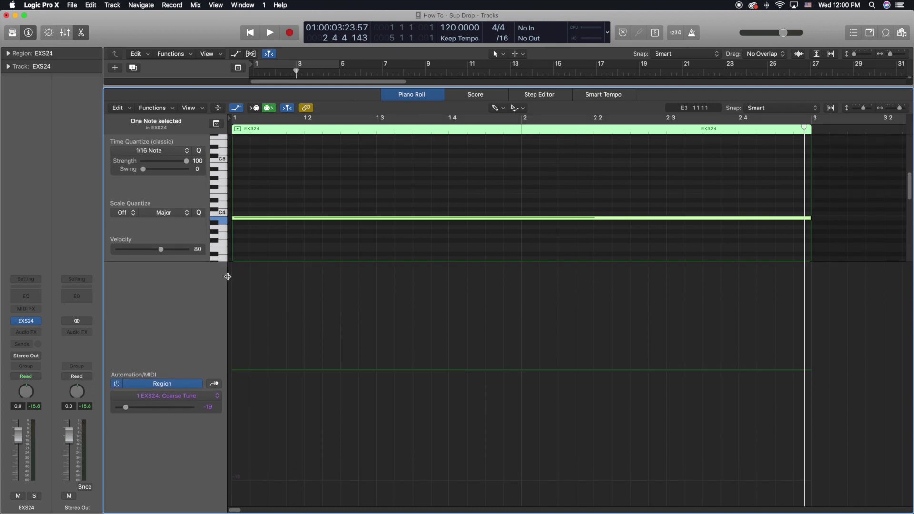
click(197, 399)
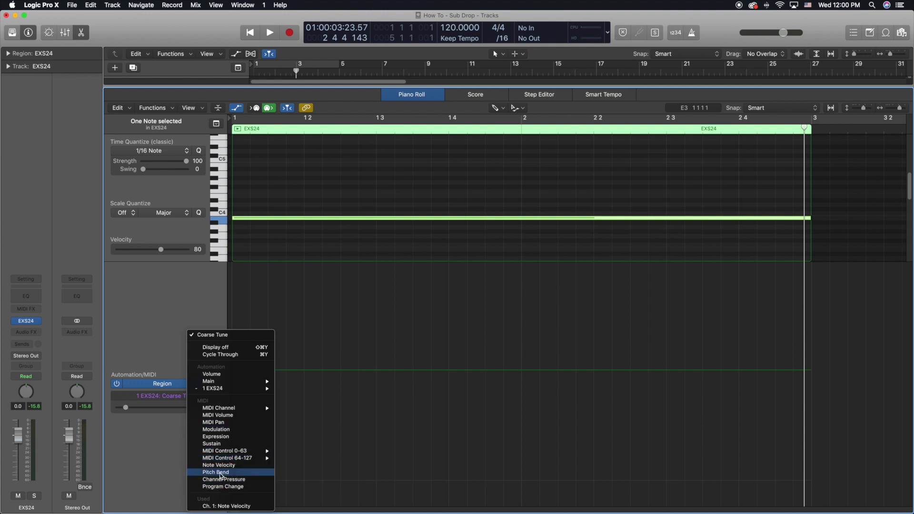
click(215, 472)
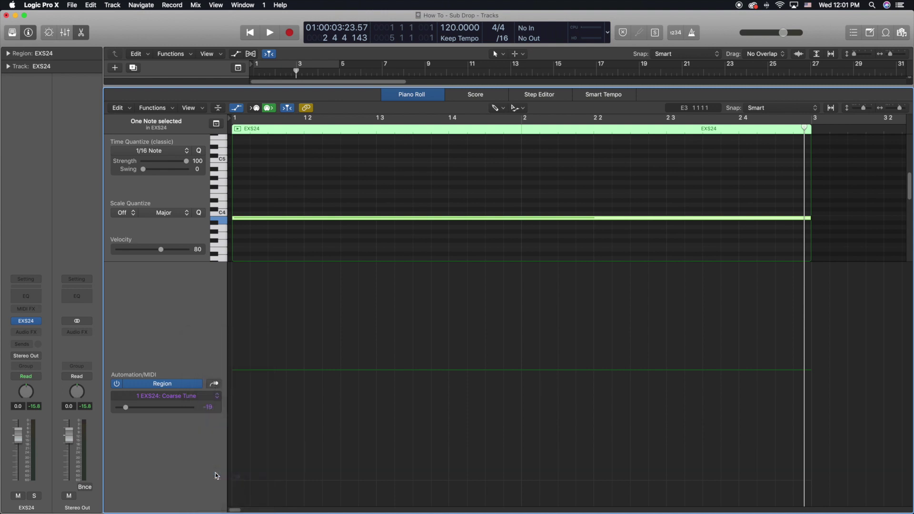
click(194, 395)
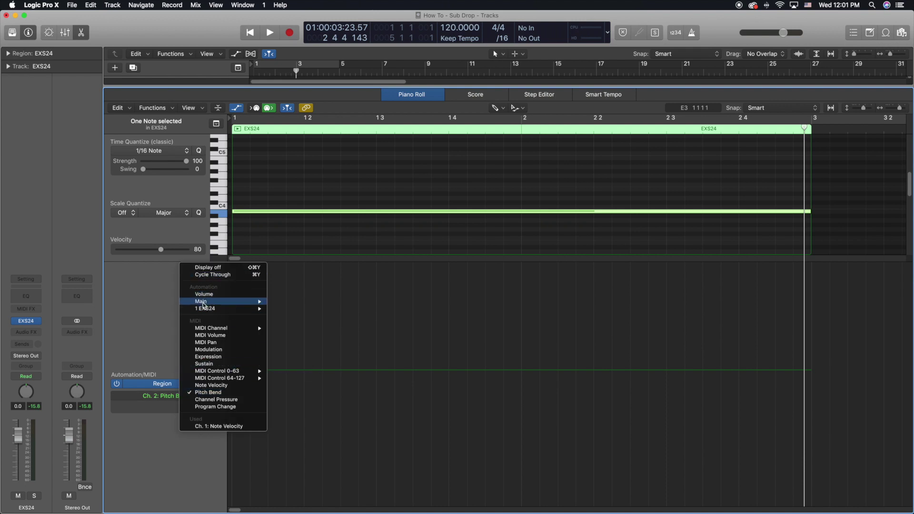
mouse_move(213, 309)
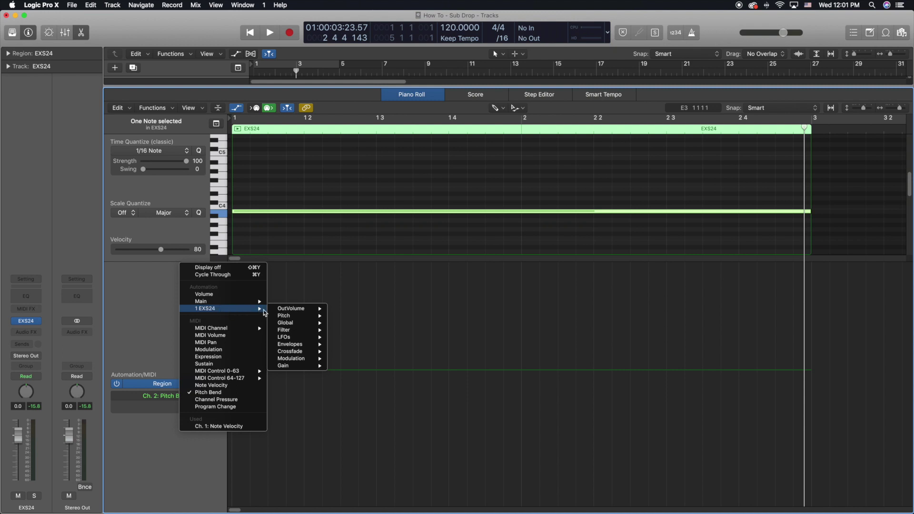
mouse_move(292, 318)
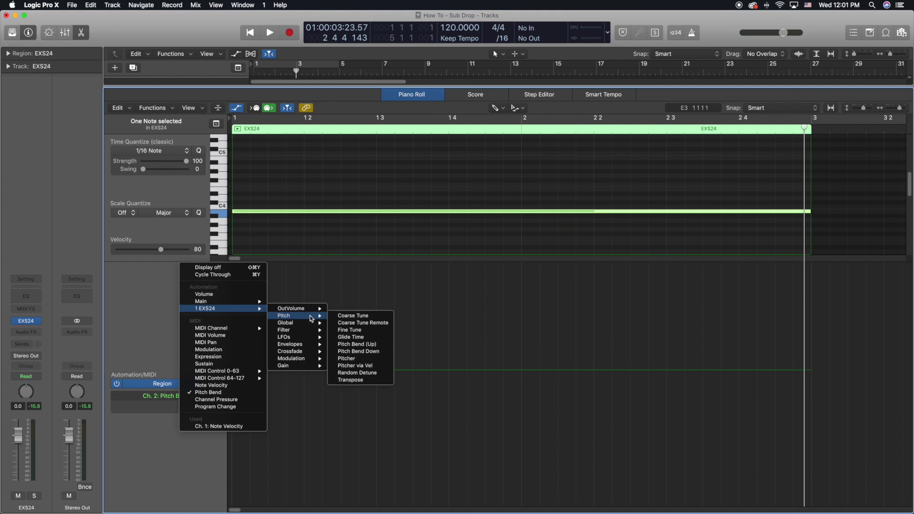
click(353, 316)
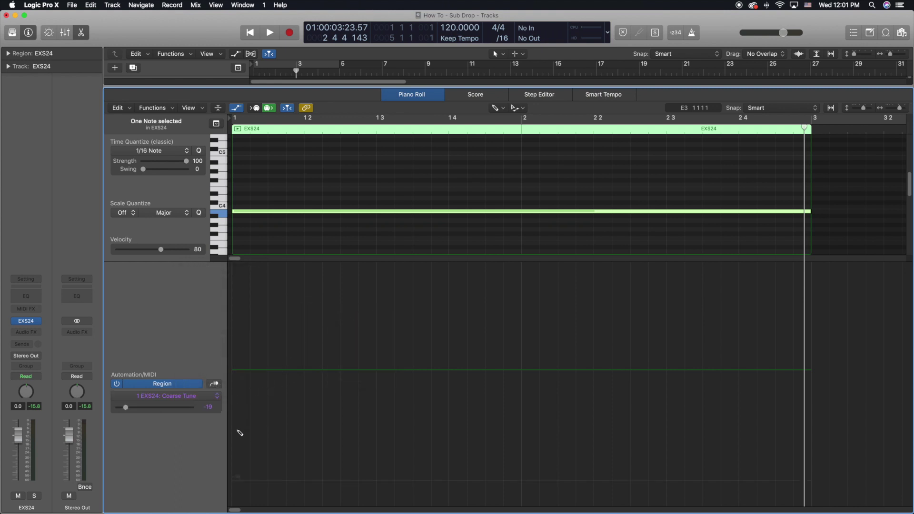
Add a Coarse Tune automation point at the start of the region and set it to 0
click(235, 423)
drag(235, 423, 236, 419)
click(497, 108)
click(514, 120)
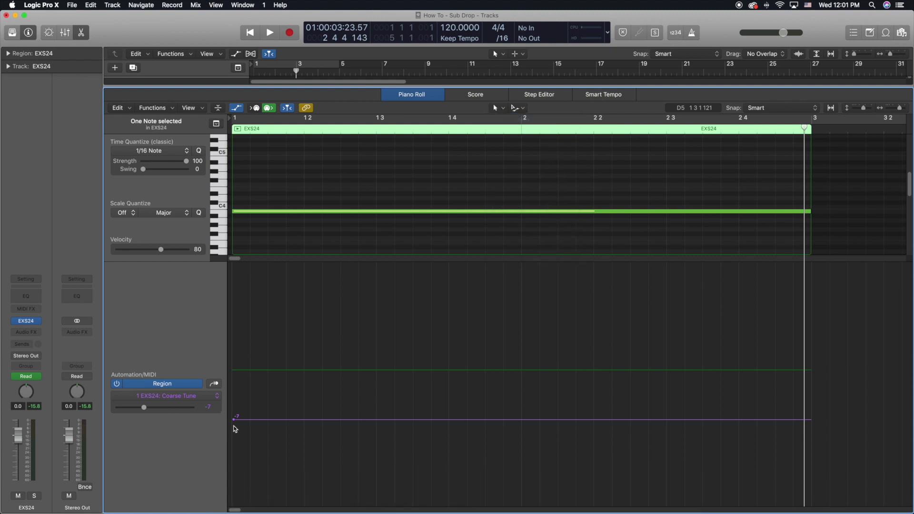
drag(235, 422, 234, 384)
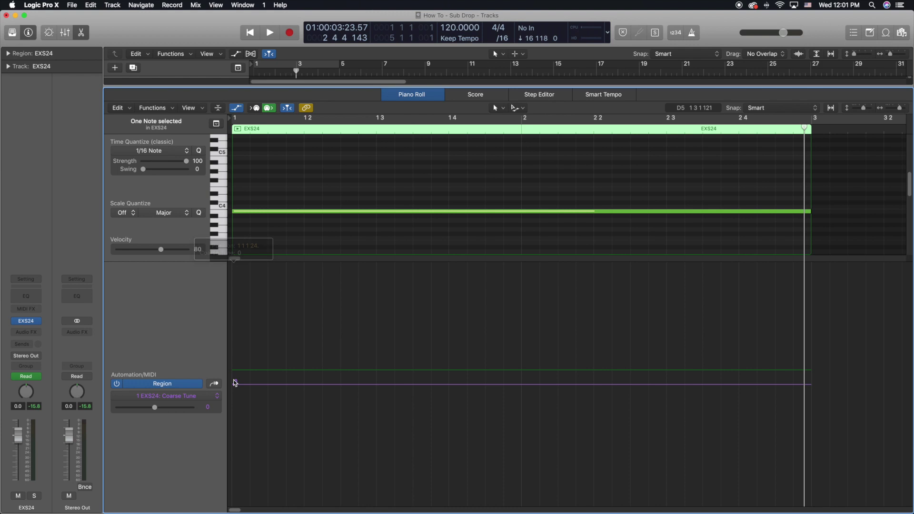
Add a Coarse Tune automation point at the end of the region and lower it to -24
click(503, 108)
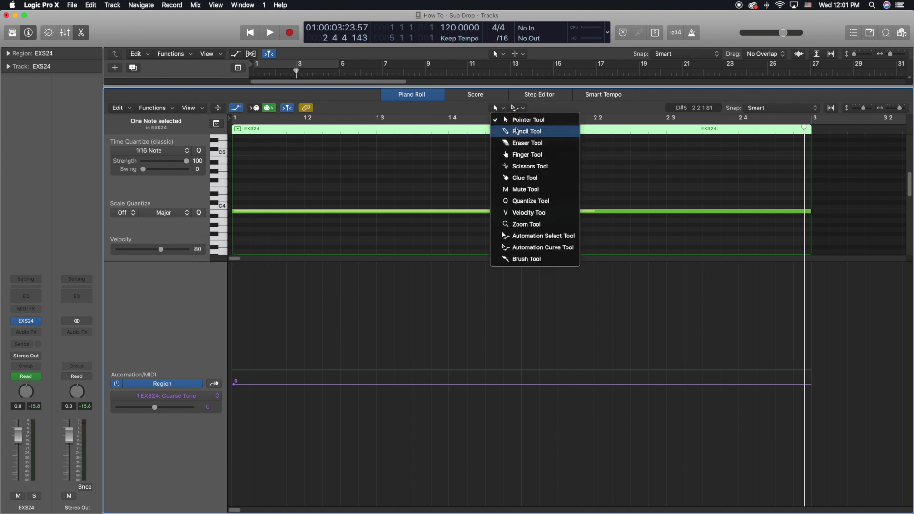
click(523, 130)
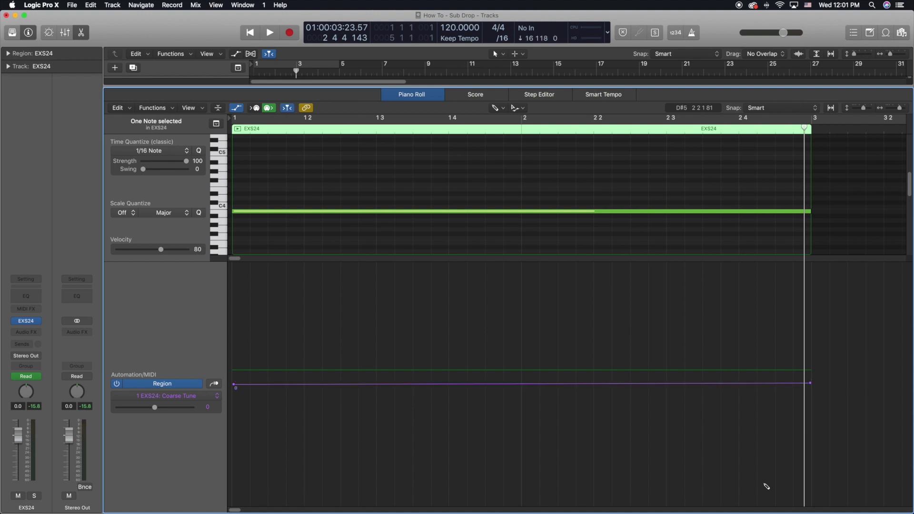
click(501, 110)
click(527, 119)
drag(810, 383, 809, 503)
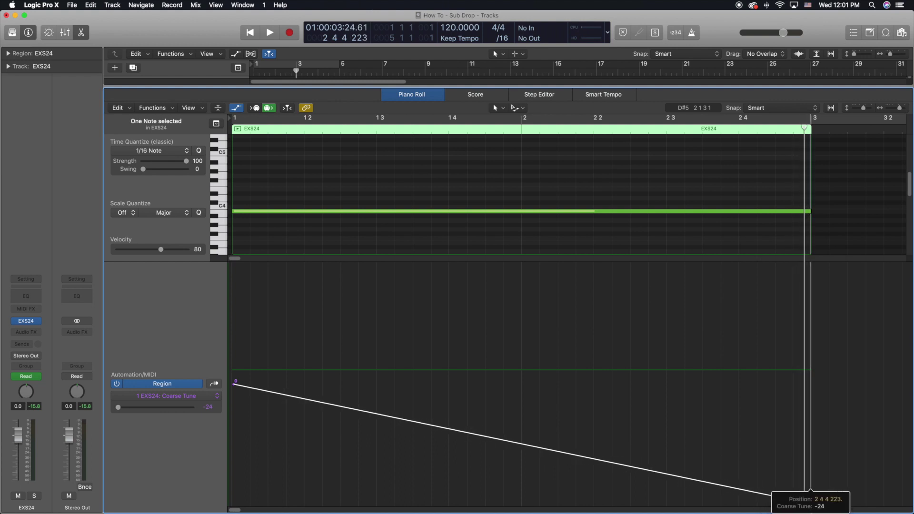
Play the region from the start to hear the Coarse Tune pitch drop
click(250, 33)
click(271, 33)
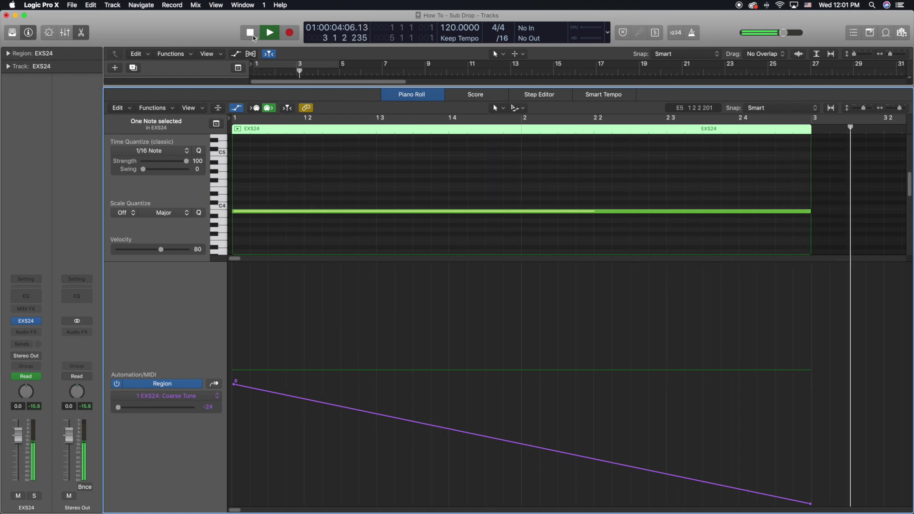
click(253, 36)
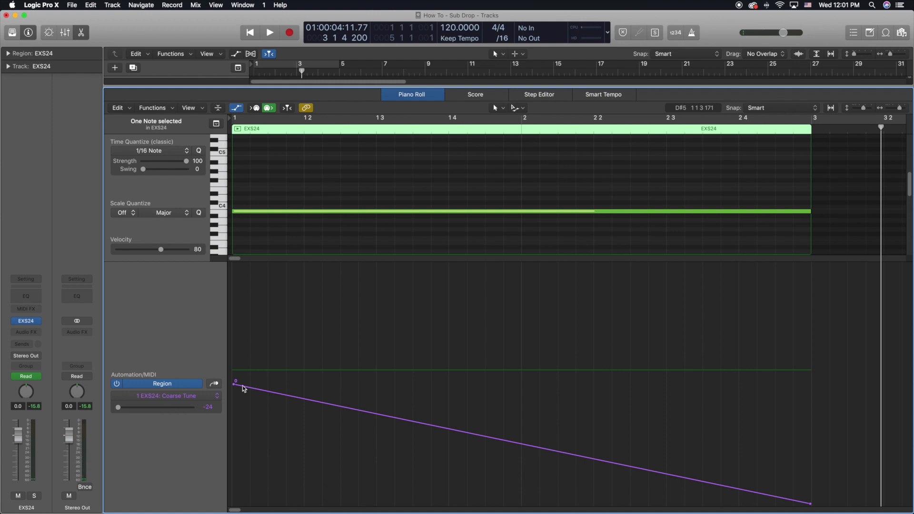
Move the sustained note down to G3 and shift the -24 Coarse Tune point to the start of bar 2
scroll(329, 198, down, 5)
scroll(329, 198, up, 1)
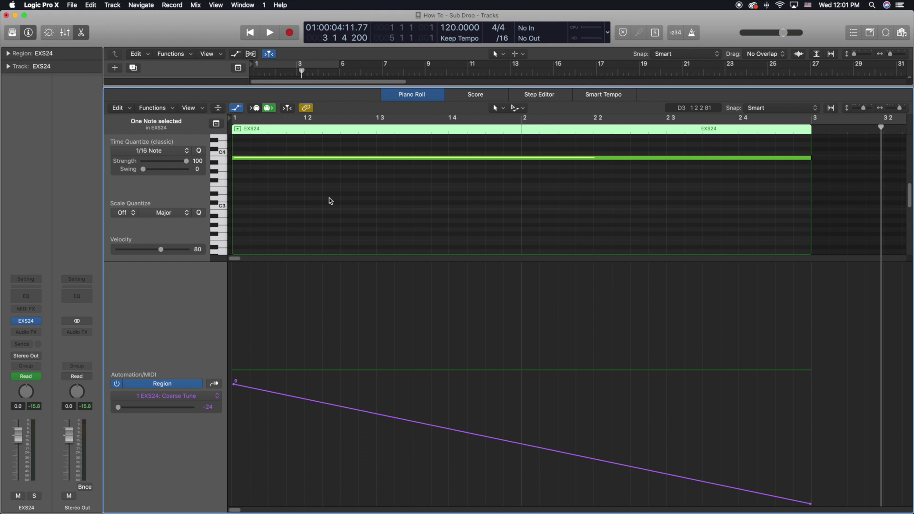
click(318, 159)
mouse_move(320, 189)
mouse_down()
mouse_move(318, 220)
mouse_move(318, 170)
mouse_move(316, 180)
mouse_up()
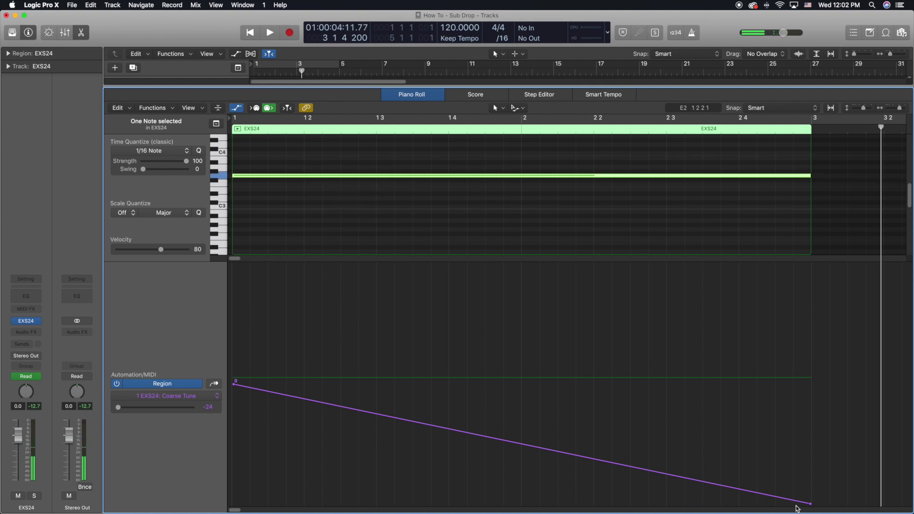
drag(812, 505, 521, 491)
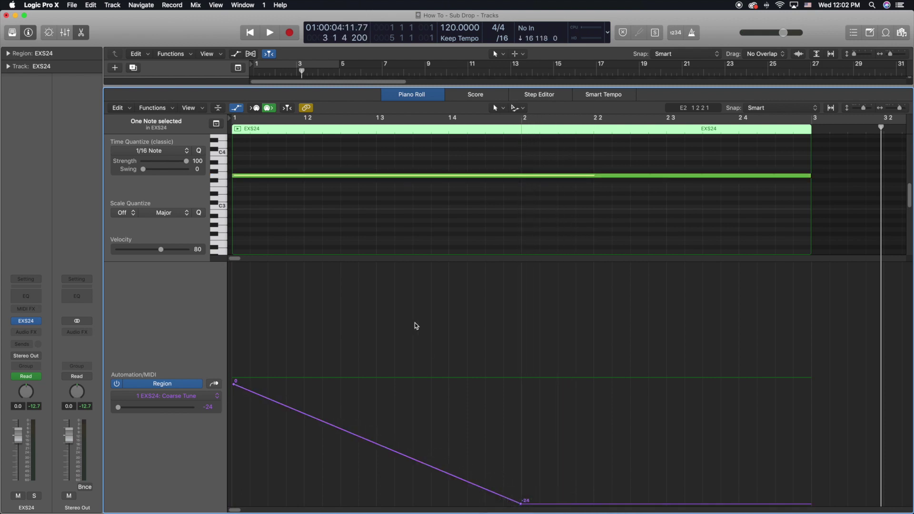
Play the EXS24 region from the start to hear the G3 note's one-bar pitch drop, and stop playback
click(251, 32)
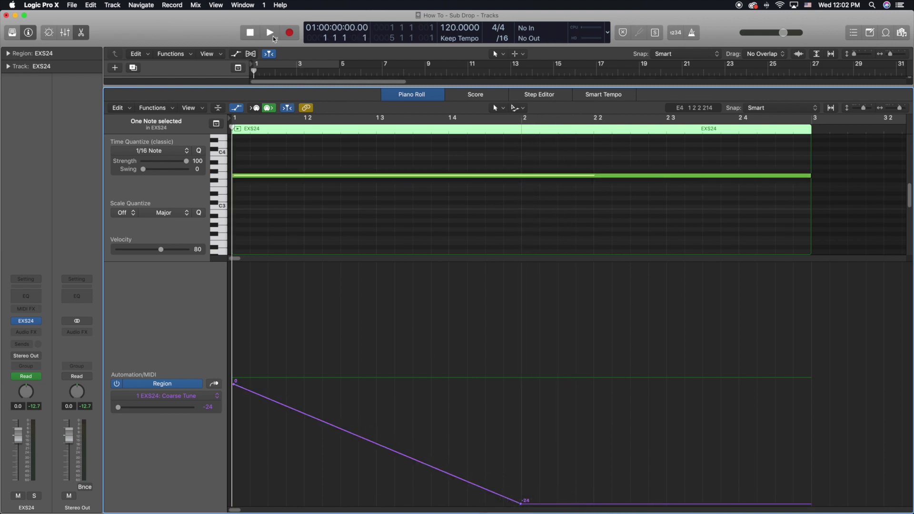
click(273, 36)
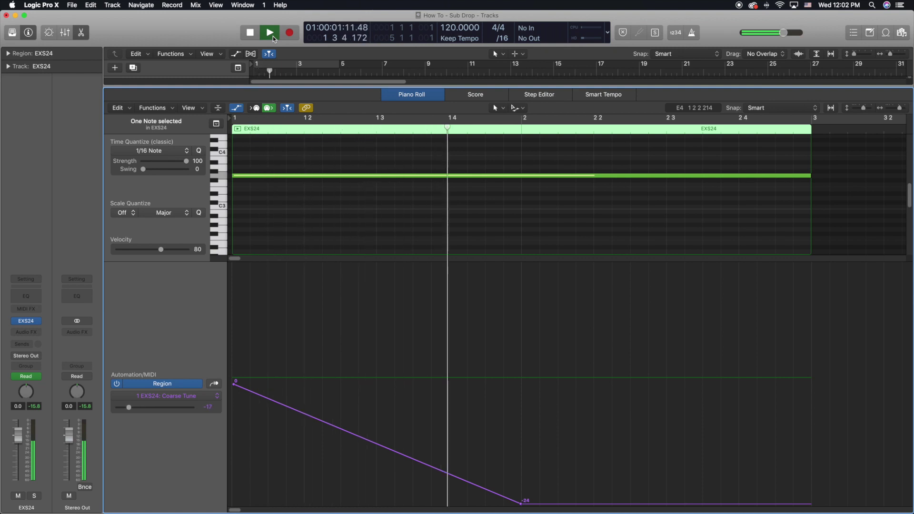
click(256, 33)
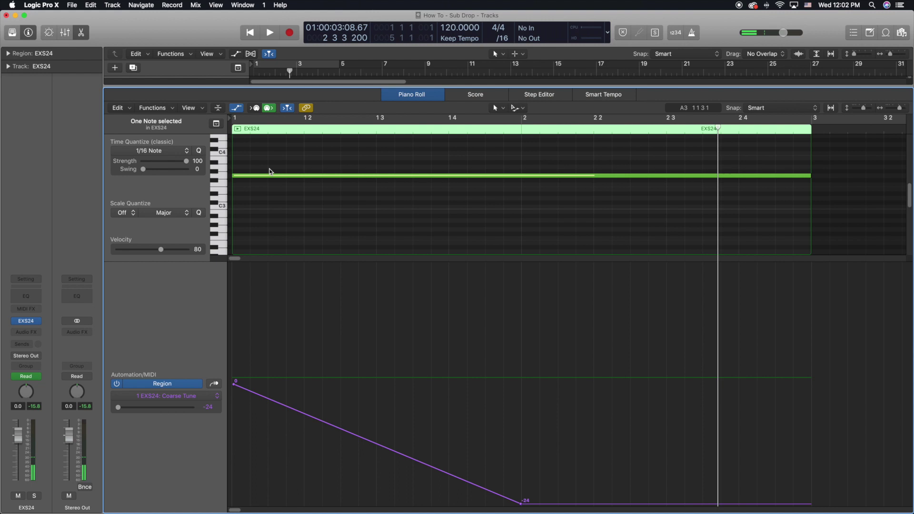
Lower the sustained note to C3 and play the region from the start to hear the deeper drop
scroll(271, 174, down, 3)
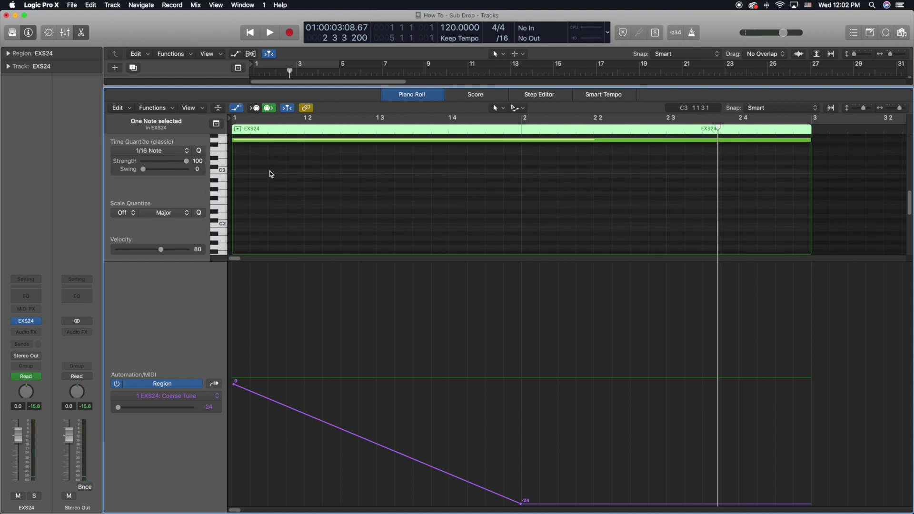
drag(266, 141, 265, 172)
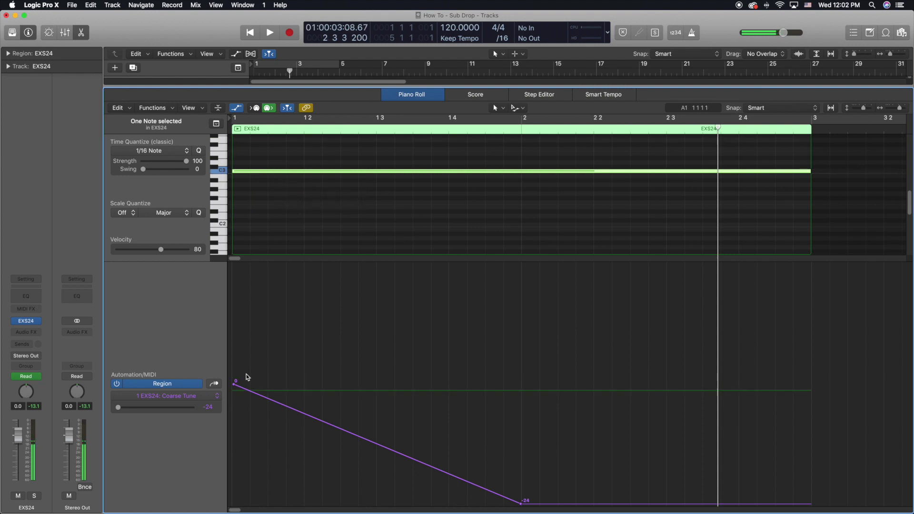
click(250, 32)
click(270, 32)
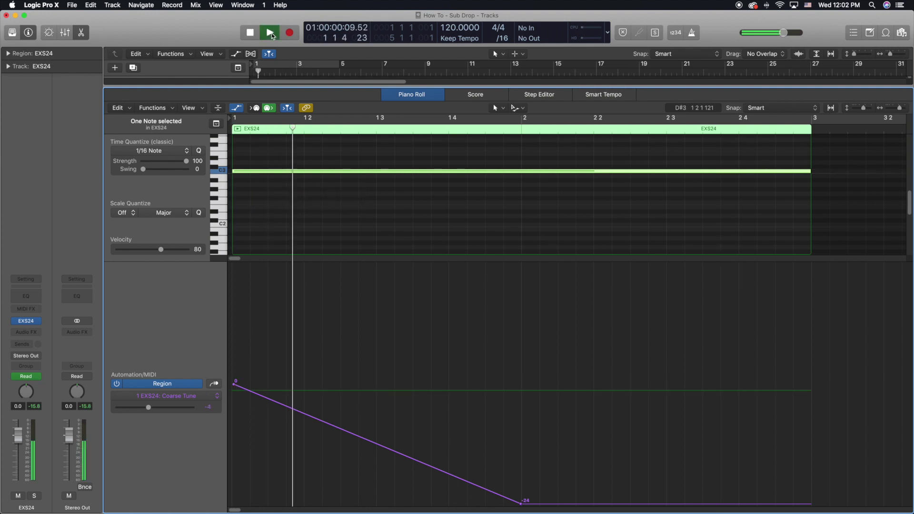
click(250, 33)
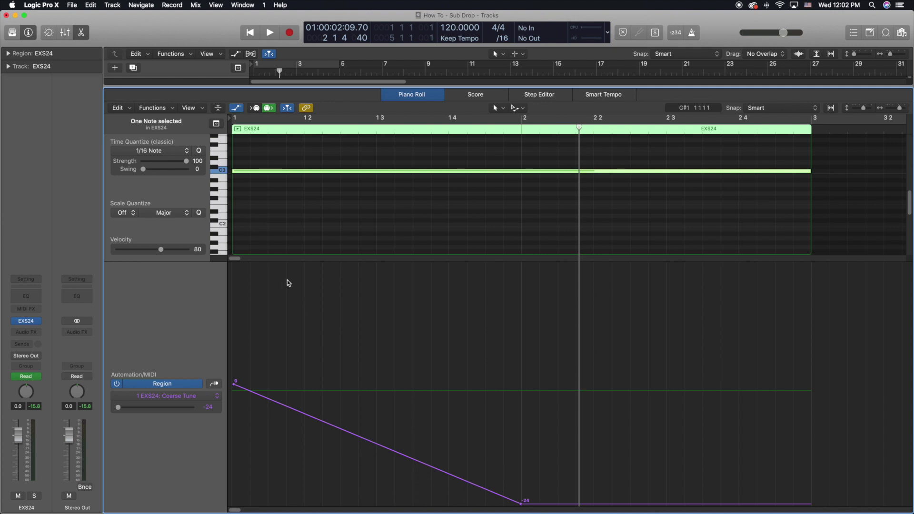
Lower the sustained note to D2, keeping its start at 1 1 1 1, and play the region from the beginning
scroll(252, 176, down, 2)
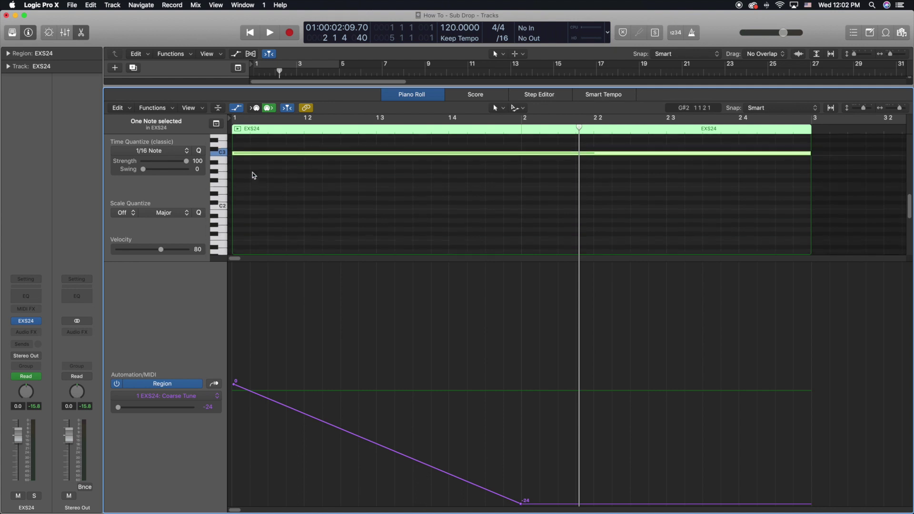
drag(250, 153, 248, 199)
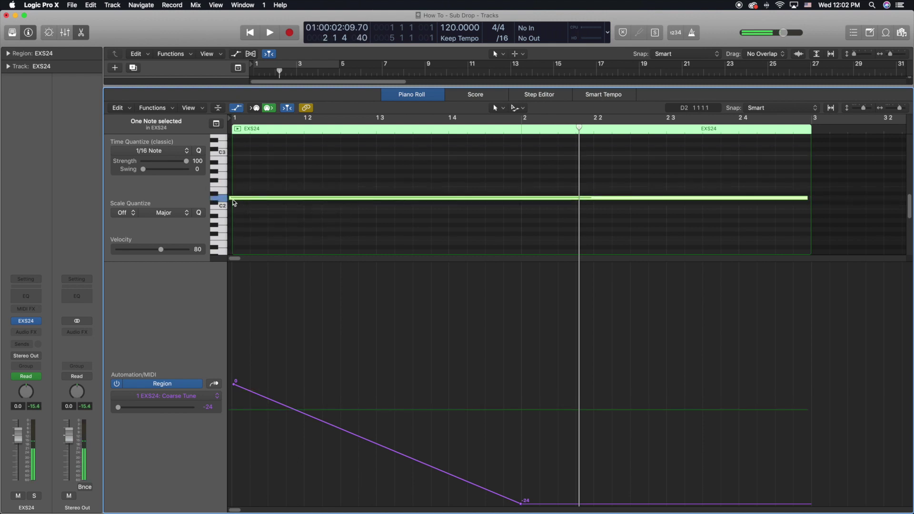
drag(238, 199, 241, 199)
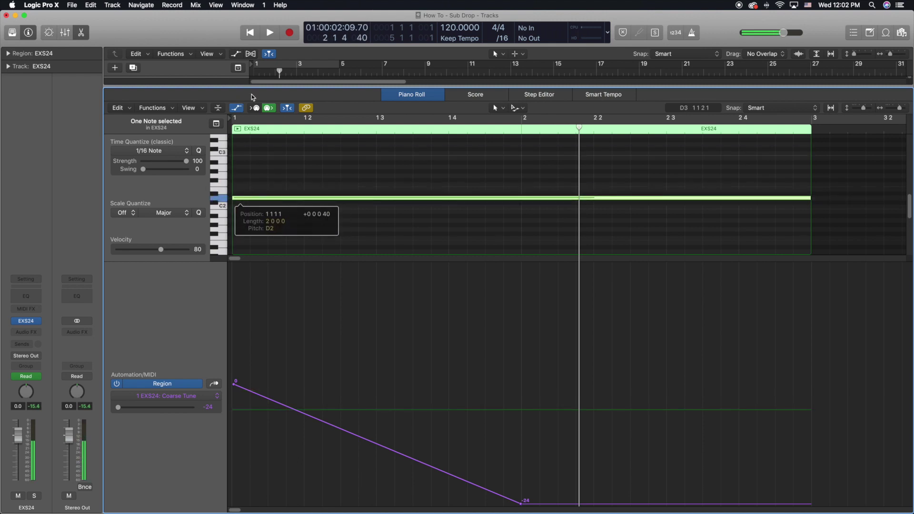
click(252, 35)
click(269, 32)
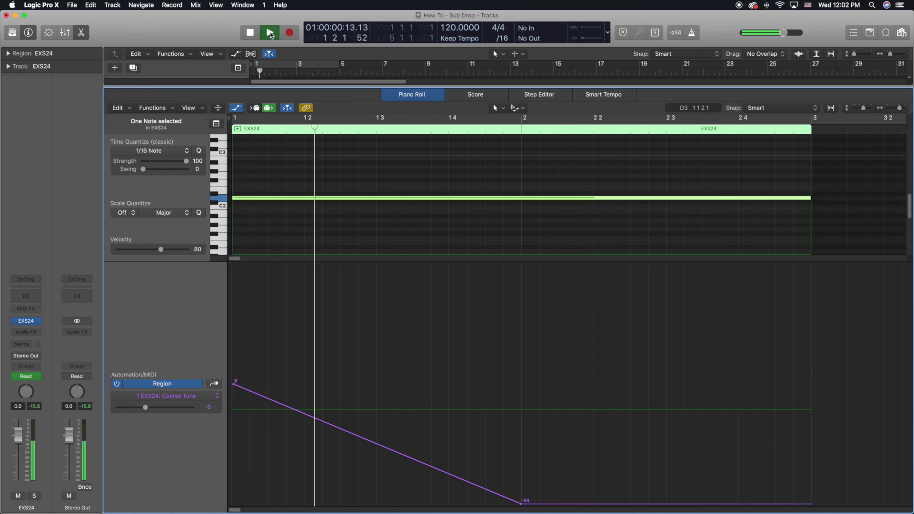
key(space)
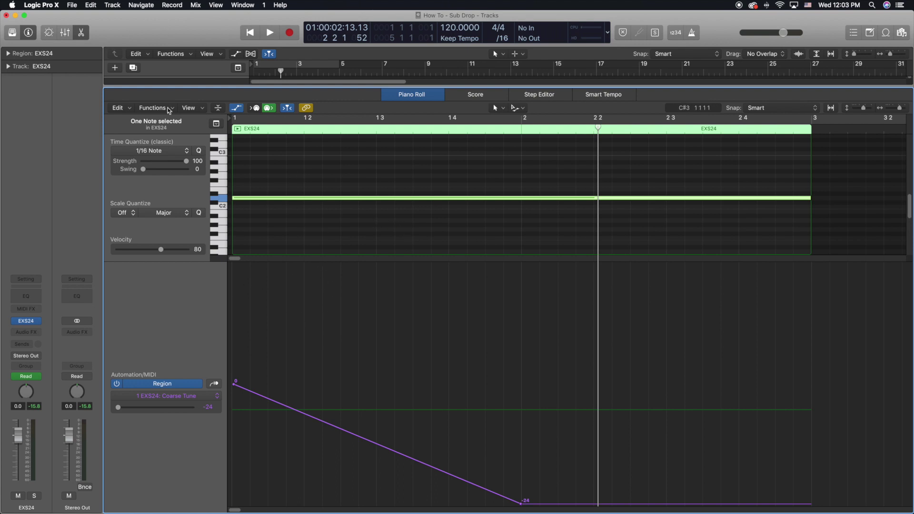
Select the Test Oscillator track and show the mixer in place of the Piano Roll
click(83, 33)
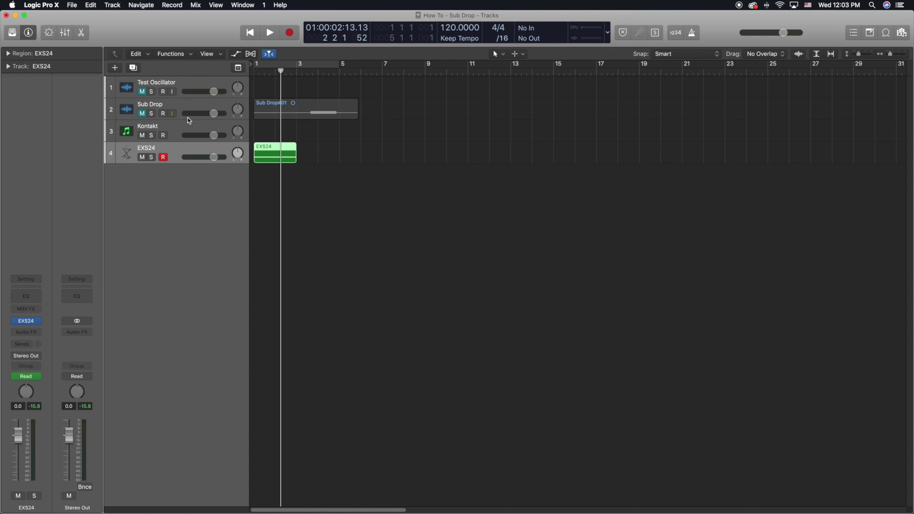
click(185, 84)
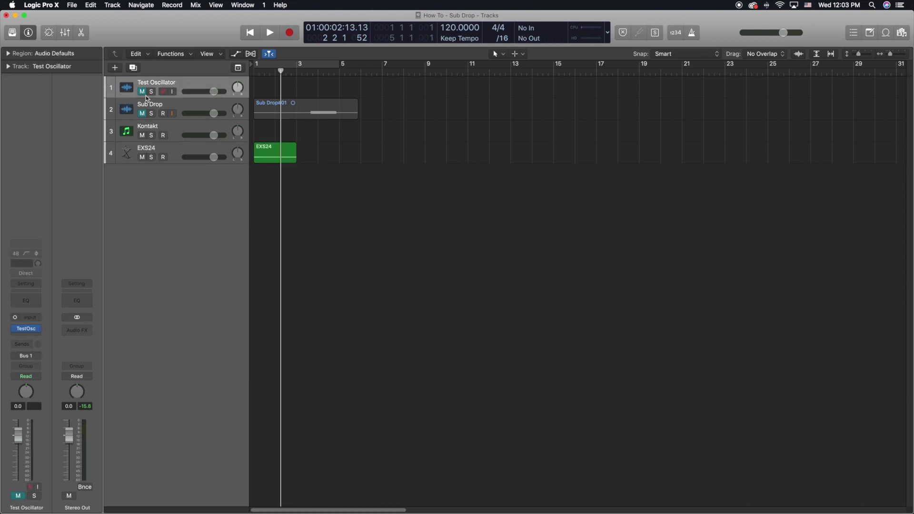
key(x)
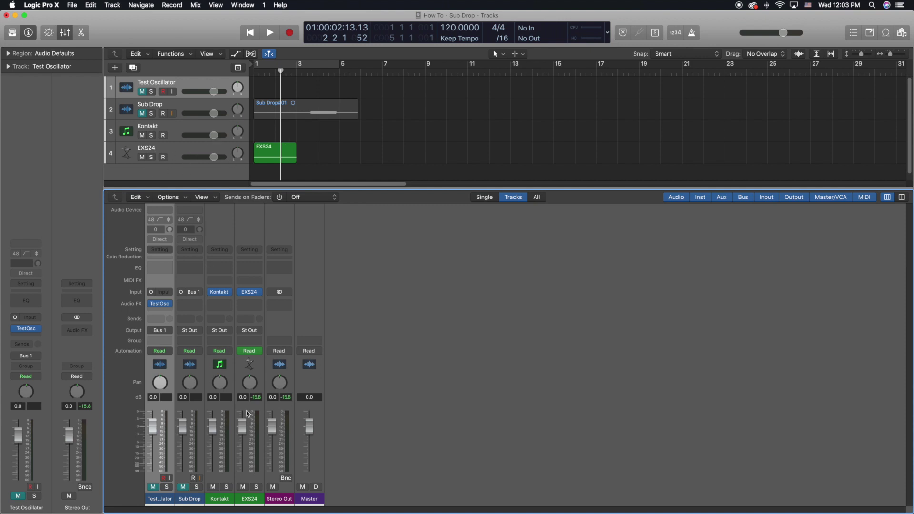
View the EXS24 instrument's settings from its mixer channel strip and close its window
click(250, 295)
drag(604, 111, 656, 154)
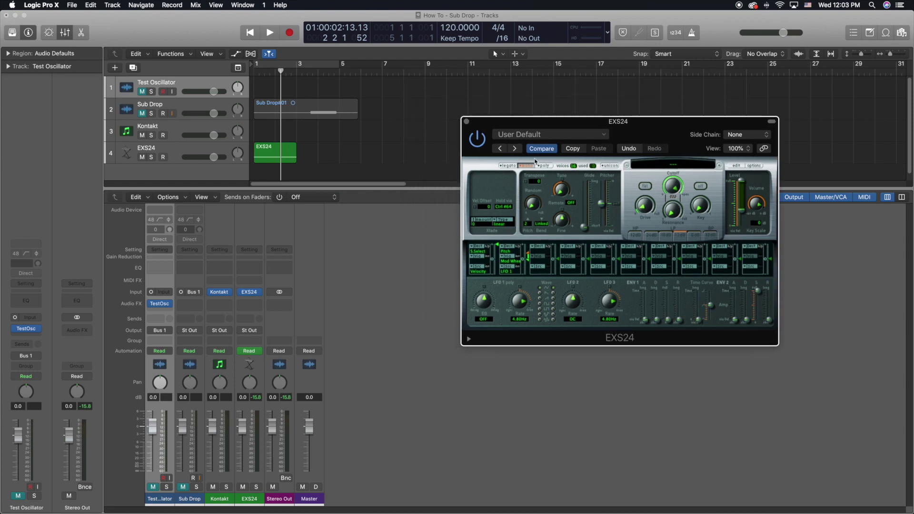
click(466, 125)
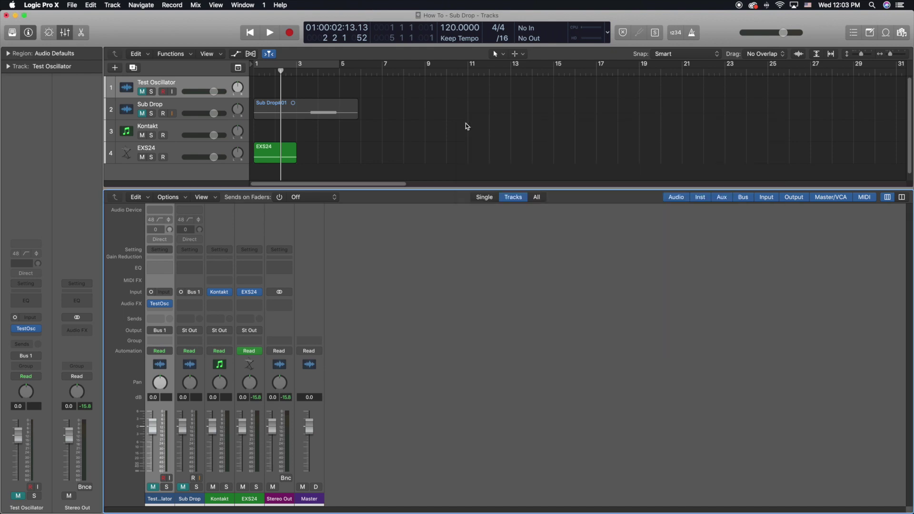
Reopen the EXS24 region in the Piano Roll, choose the EXS24 pitch parameter Coarse Tune for automation, and close the editor
click(197, 152)
key(p)
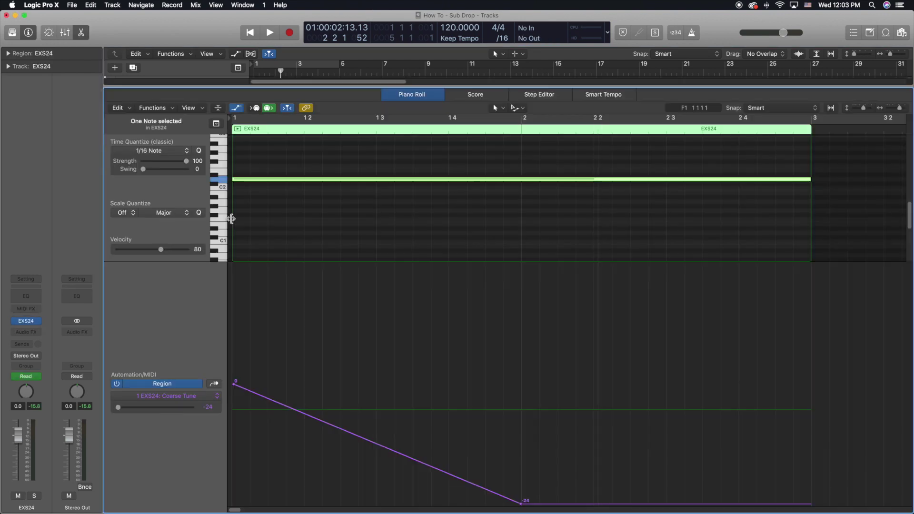
click(193, 397)
mouse_move(228, 275)
mouse_move(291, 282)
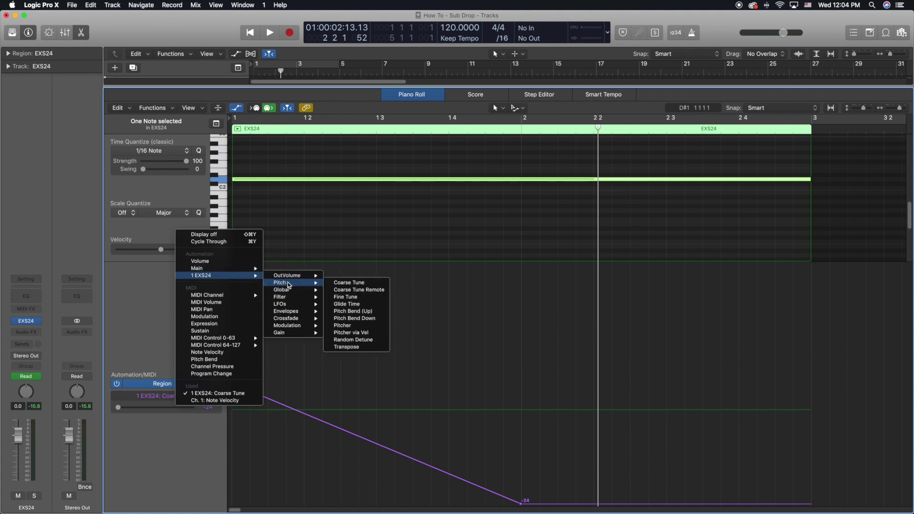
click(348, 283)
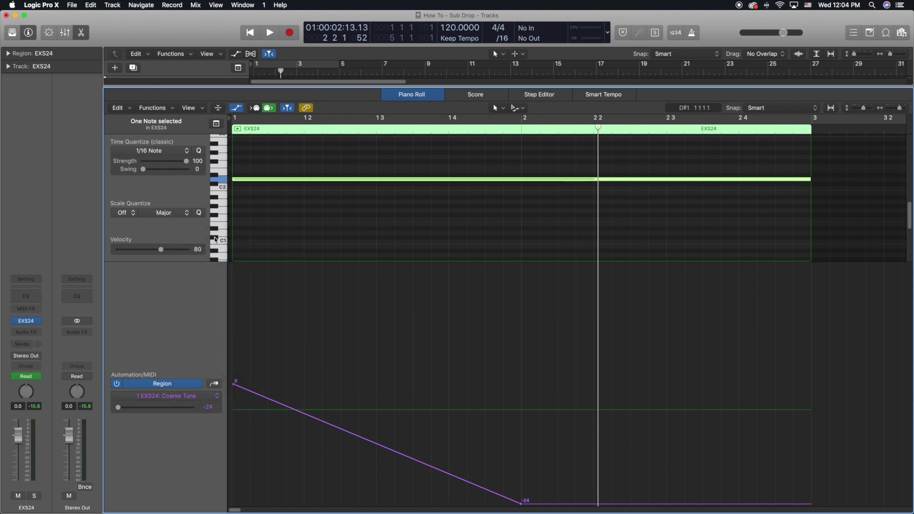
key(e)
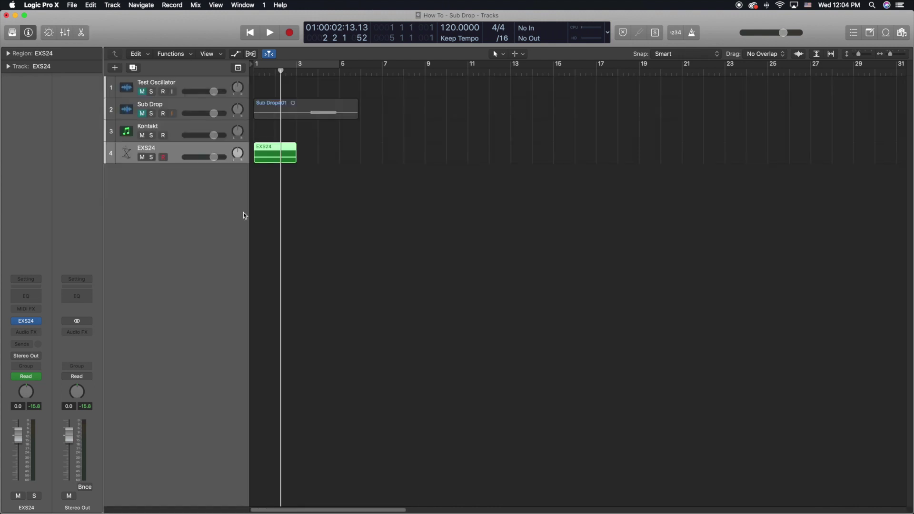